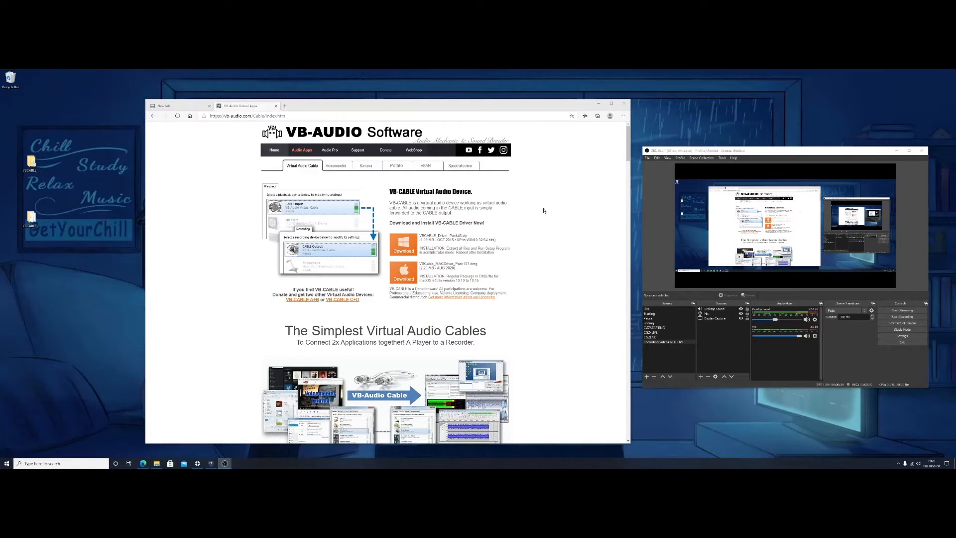
Step: Minimize the browser and open the Windows Sound dialog at the list of playback devices
left_click(598, 106)
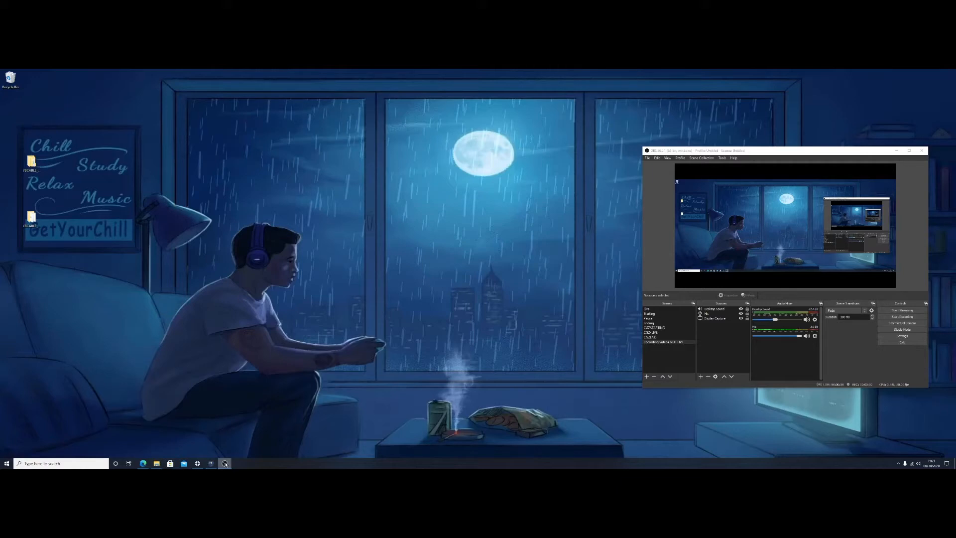
mouse_move(225, 464)
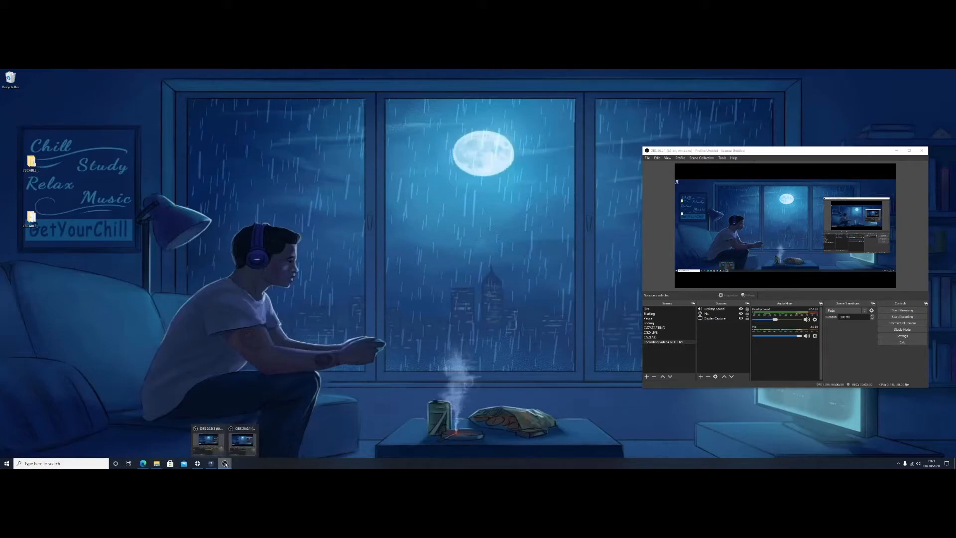
left_click(146, 465)
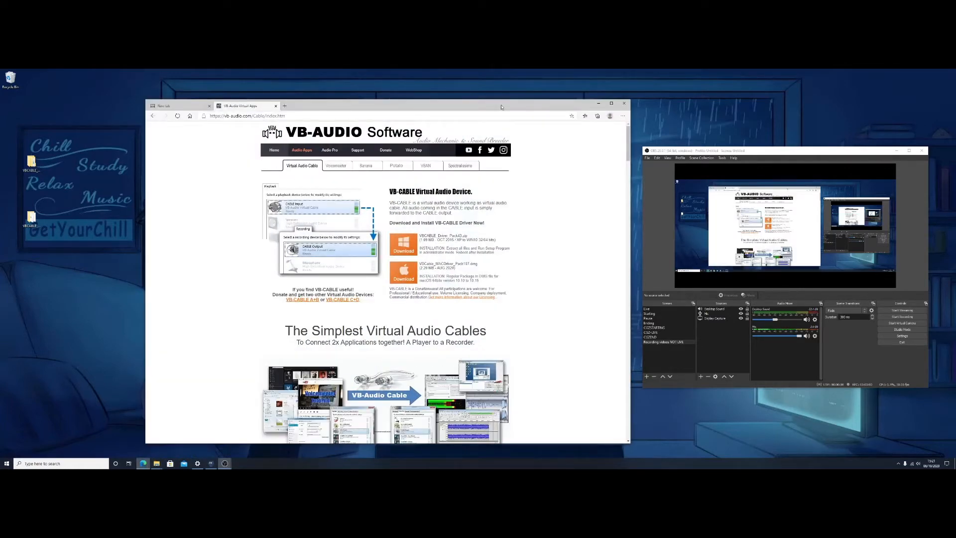
left_click(598, 103)
right_click(919, 465)
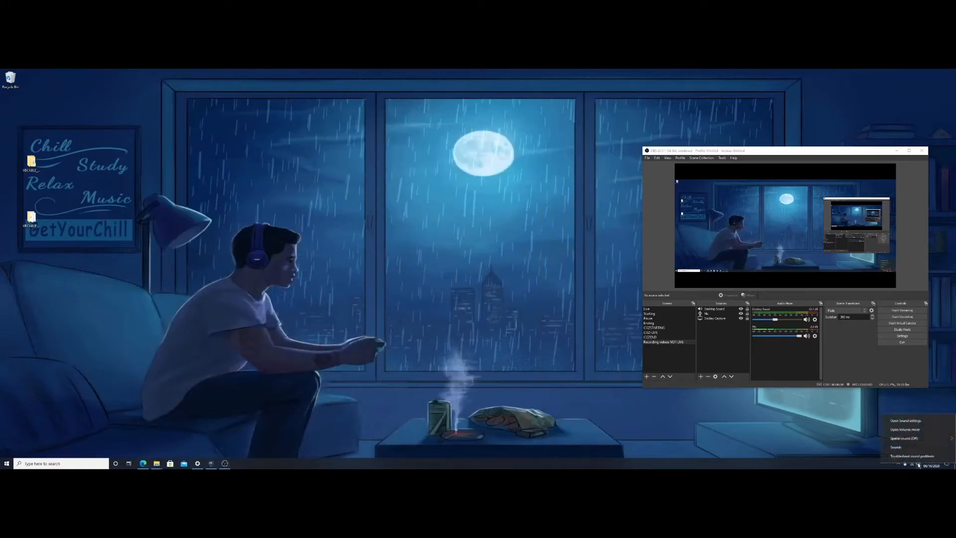
left_click(896, 447)
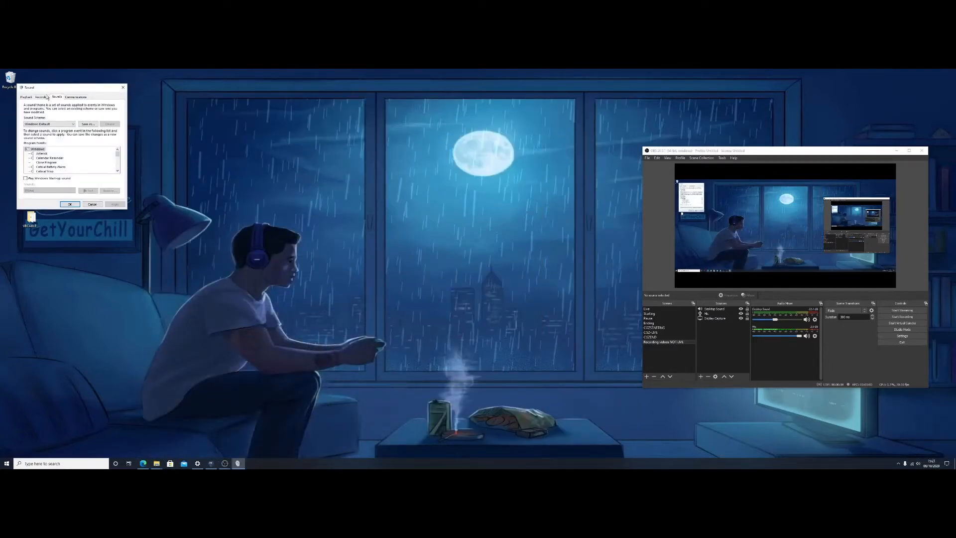
left_click(26, 97)
left_click_drag(61, 88, 259, 168)
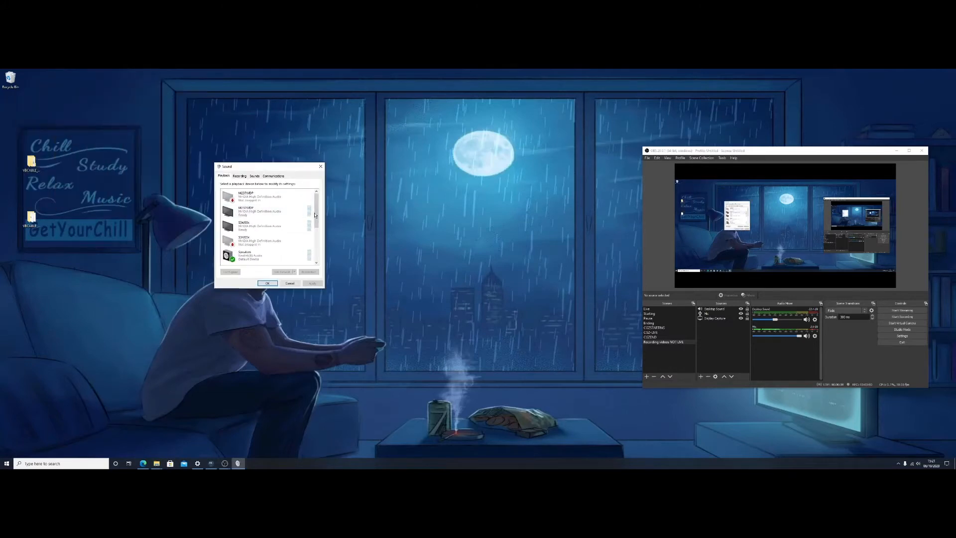
Step: Minimize OBS, move the Sound dialog nearer the middle of the desktop and review the VB-Audio CABLE inputs among the playback devices
left_click(897, 150)
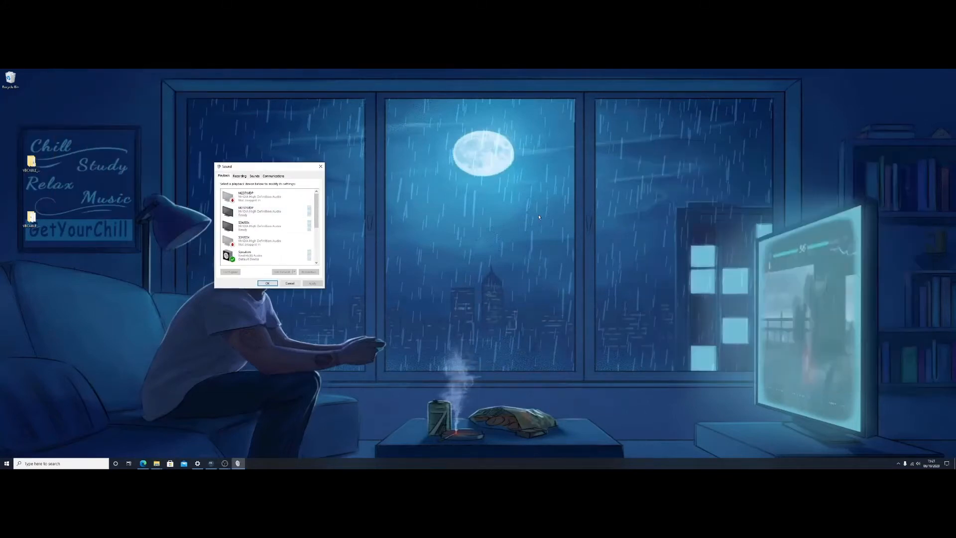
left_click_drag(284, 167, 401, 190)
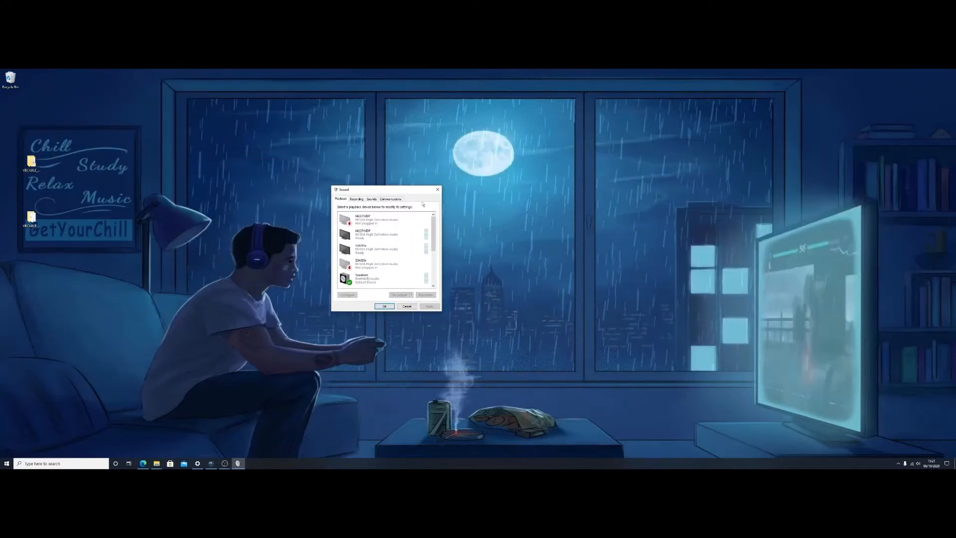
scroll(378, 254, "down", 1)
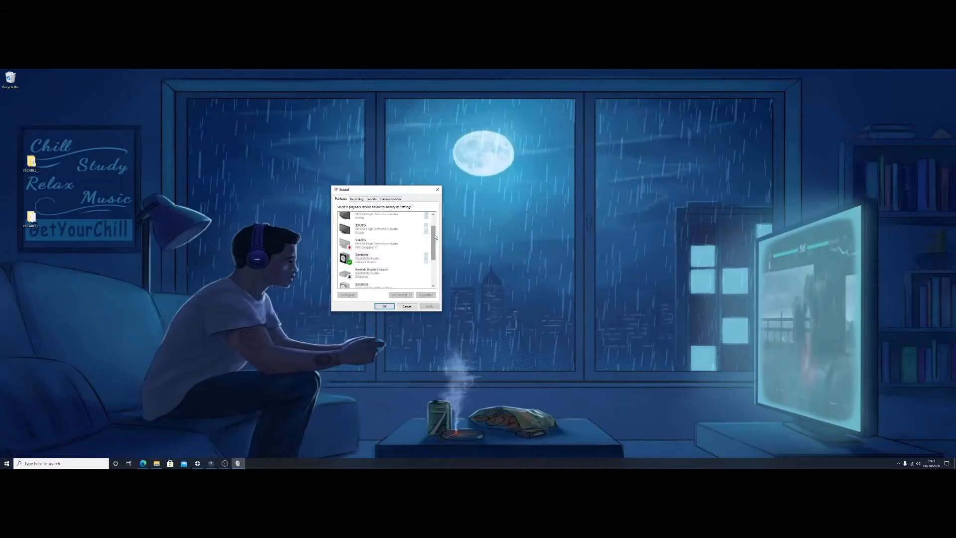
left_click_drag(435, 236, 437, 264)
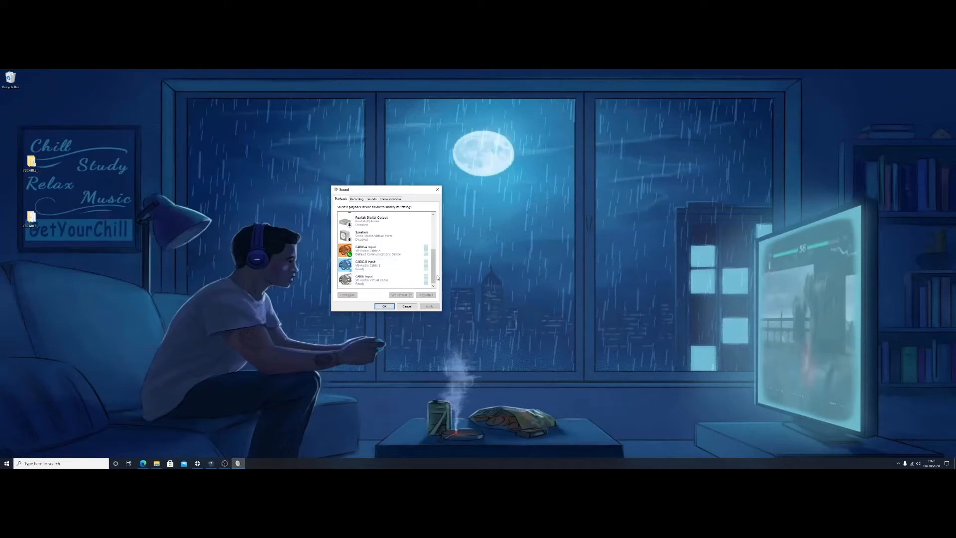
Step: Switch to the browser and review the VB-CABLE Virtual Audio Device download page
left_click(143, 464)
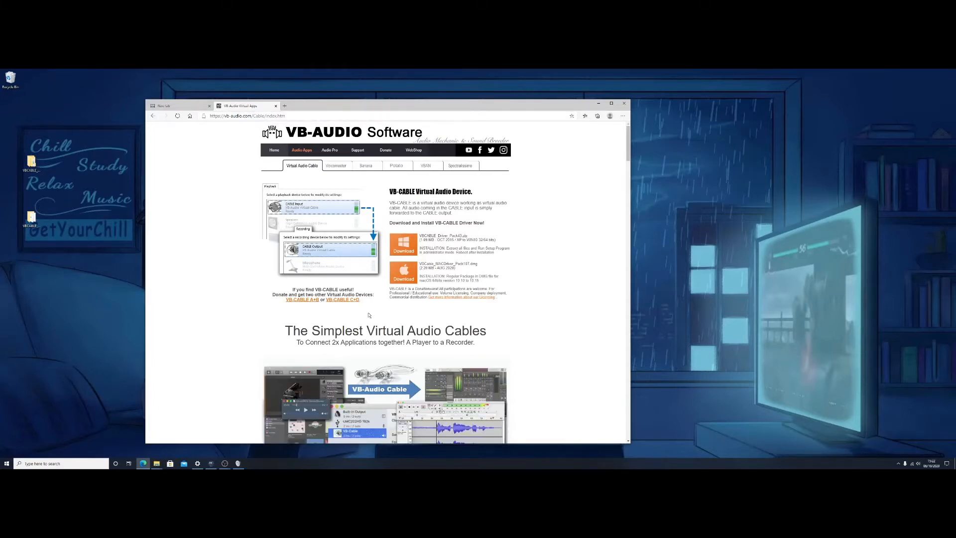
scroll(370, 316, "down", 1)
scroll(369, 316, "up", 1)
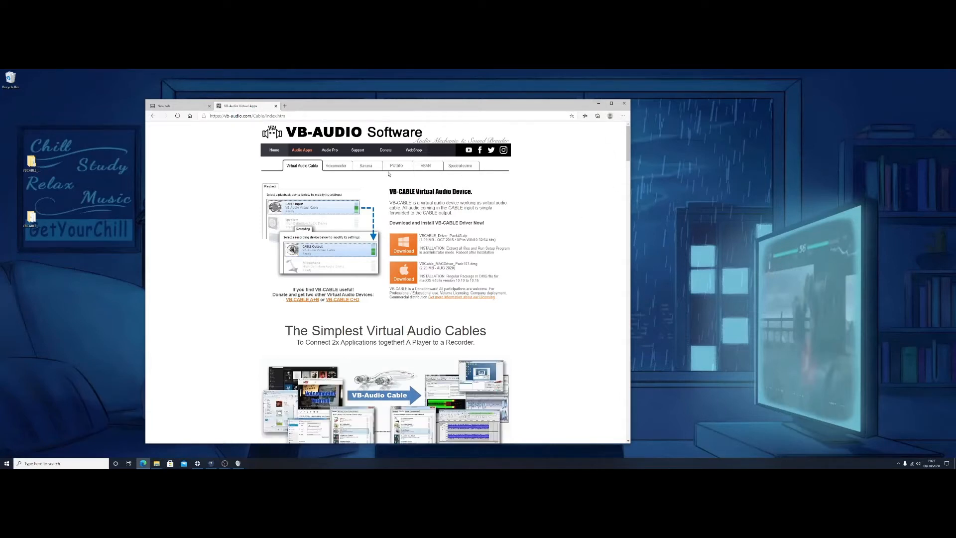
Step: Compare the Voicemeeter and Voicemeeter Banana pages, return to the Virtual Audio Cable page and minimize the browser
left_click(335, 166)
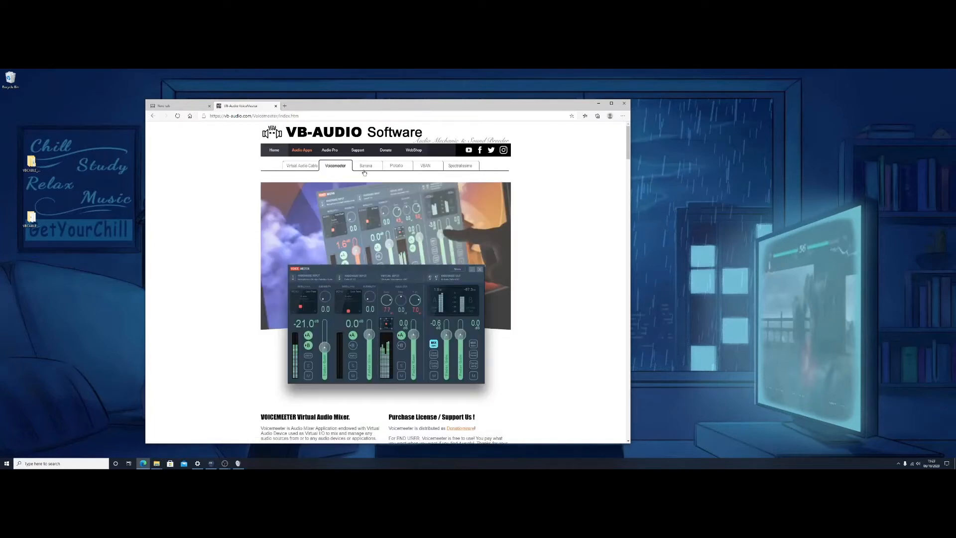
left_click(366, 168)
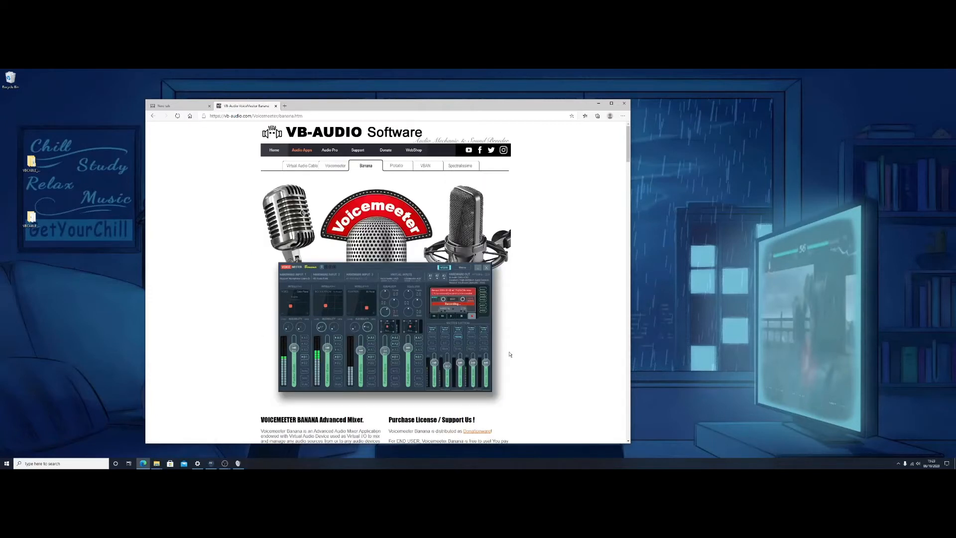
left_click(335, 166)
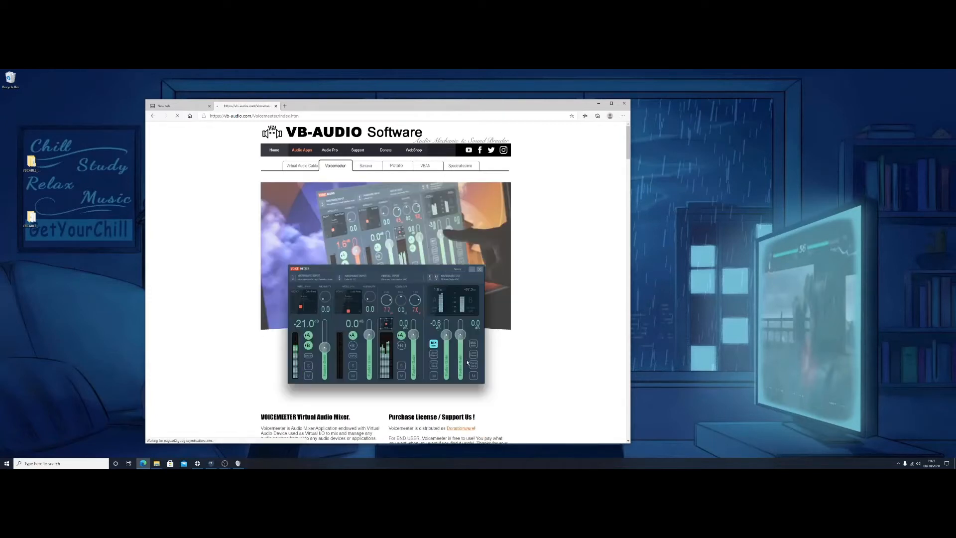
left_click(378, 169)
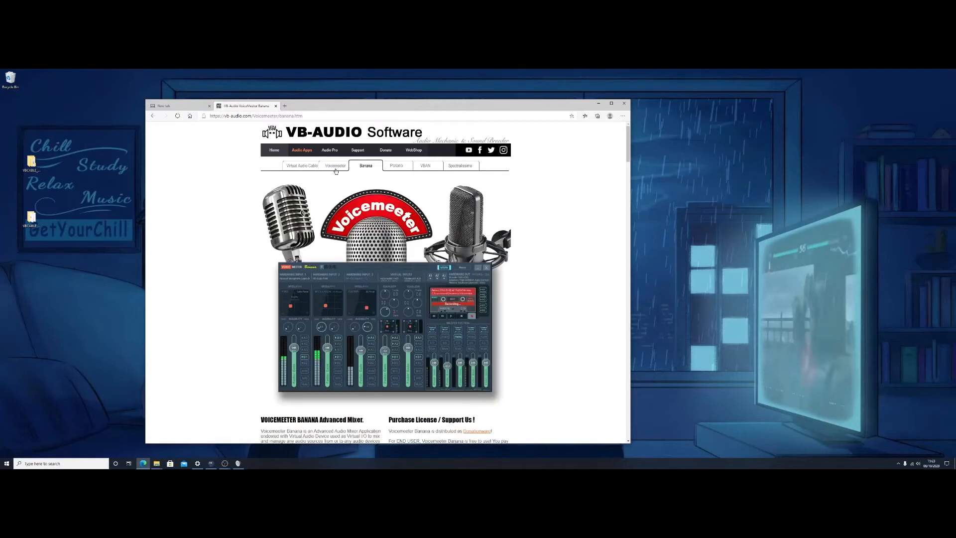
left_click(347, 166)
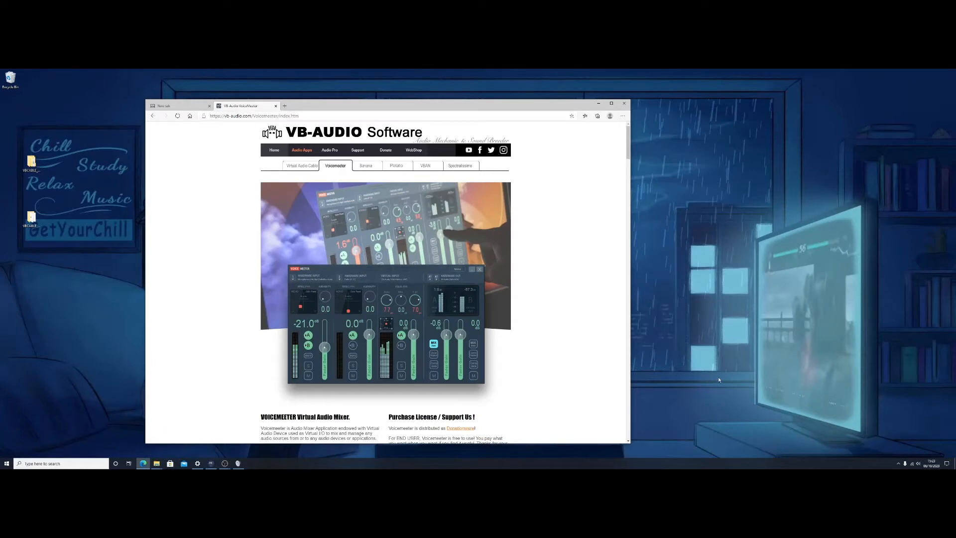
left_click(307, 168)
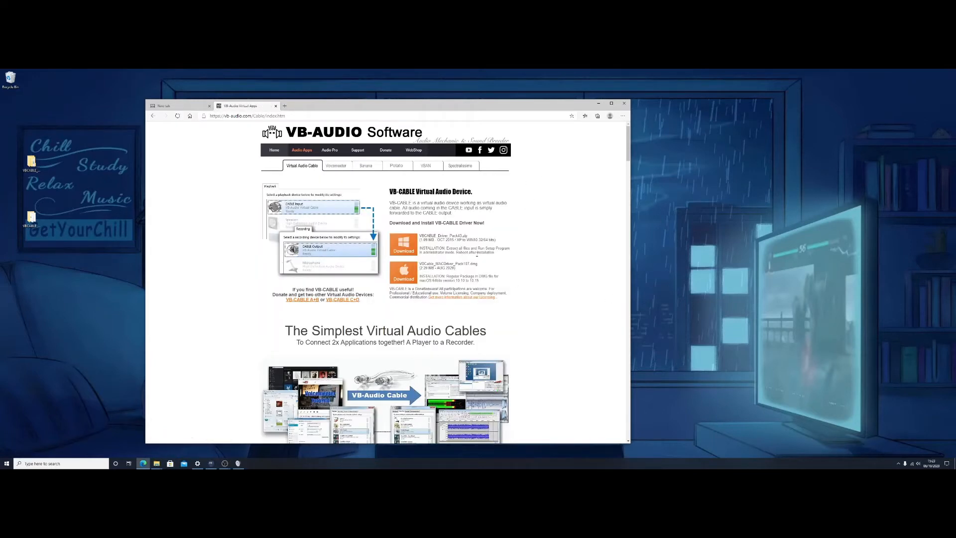
left_click(598, 103)
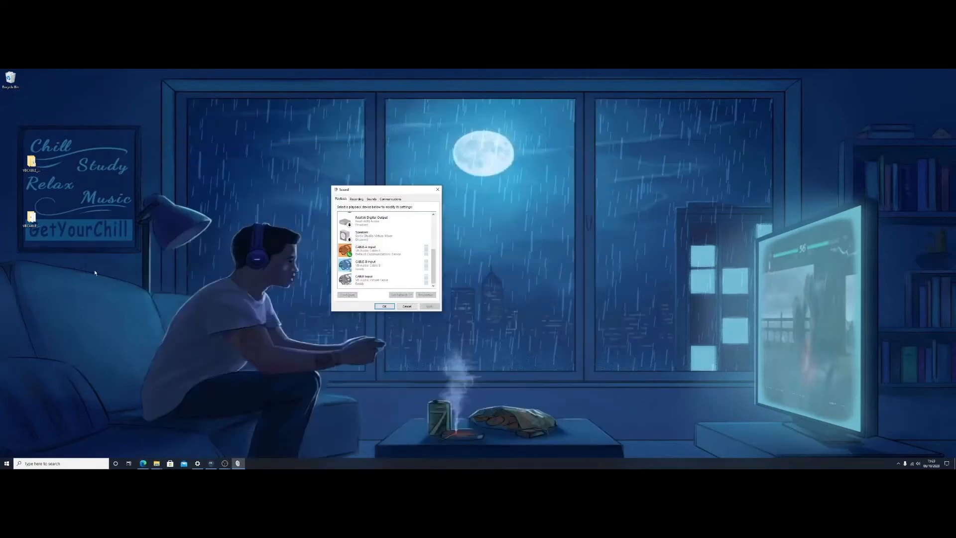
Step: Examine the contents of the VBCABLE_Driver_Pack43 desktop folder and check the CABLE outputs among the recording devices in the Sound dialog
left_click(33, 228)
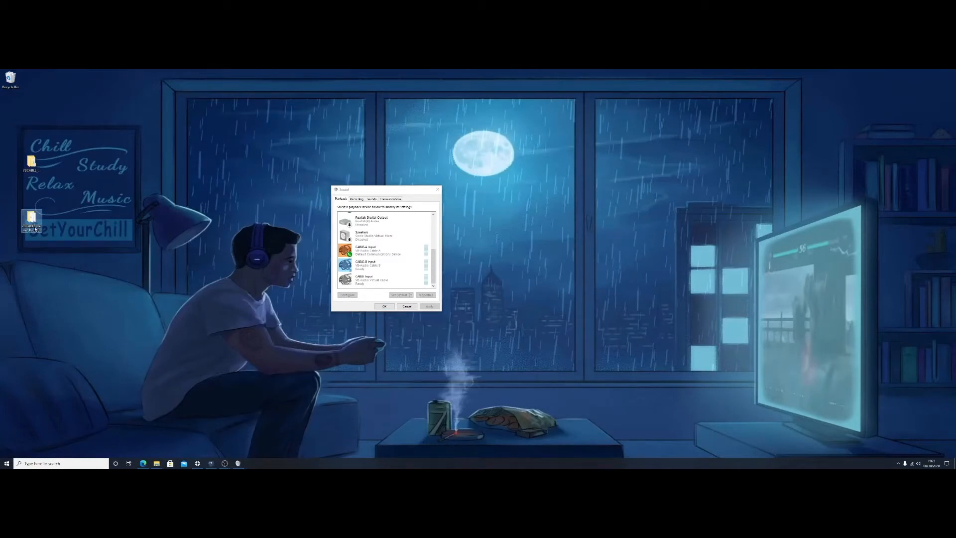
double_click(33, 228)
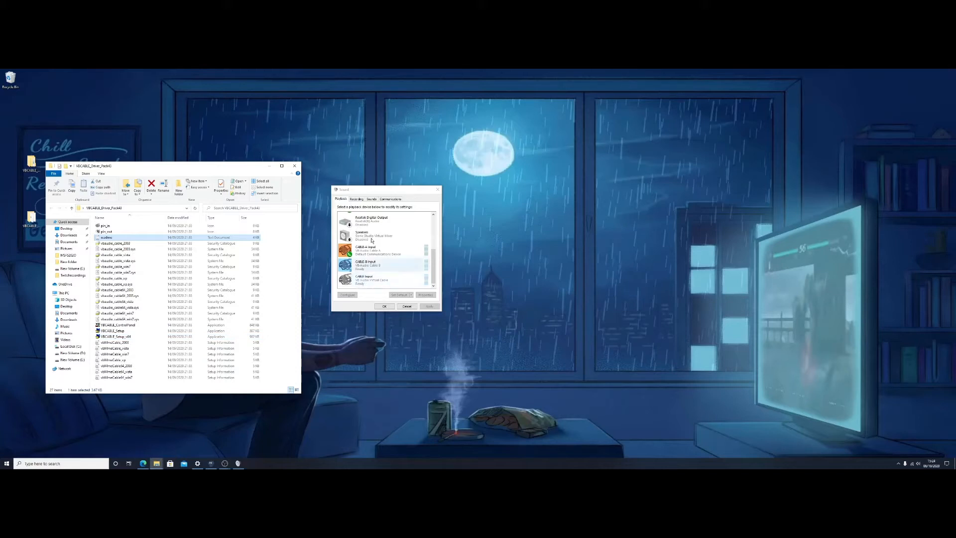
left_click(357, 198)
left_click_drag(433, 225, 432, 255)
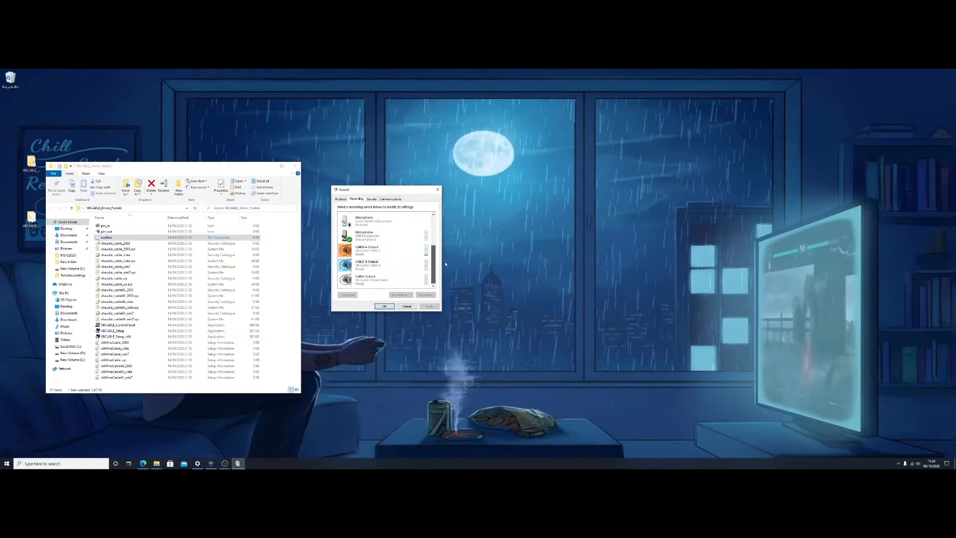
left_click(343, 199)
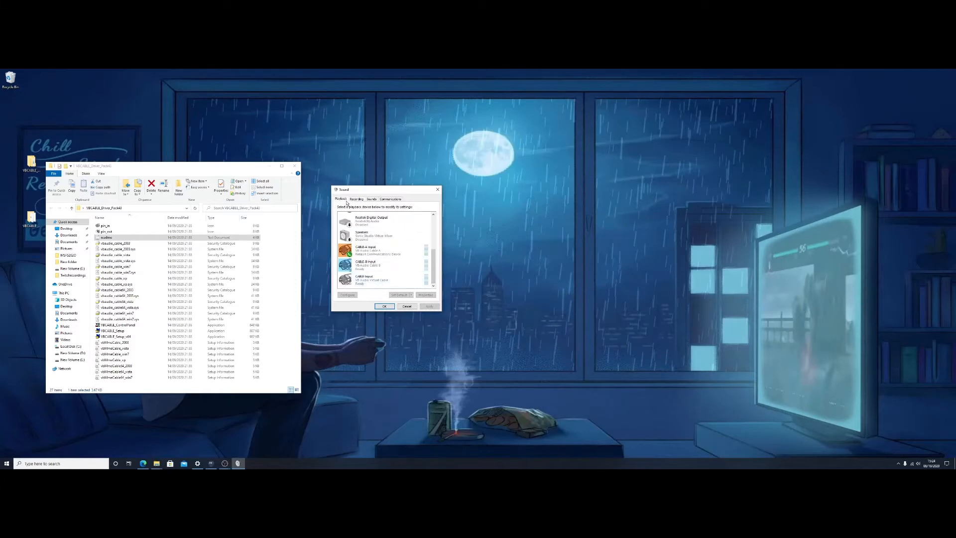
Step: Close the VBCABLE_Driver_Pack43 folder window and move the folder from the desktop to the Recycle Bin
left_click(295, 165)
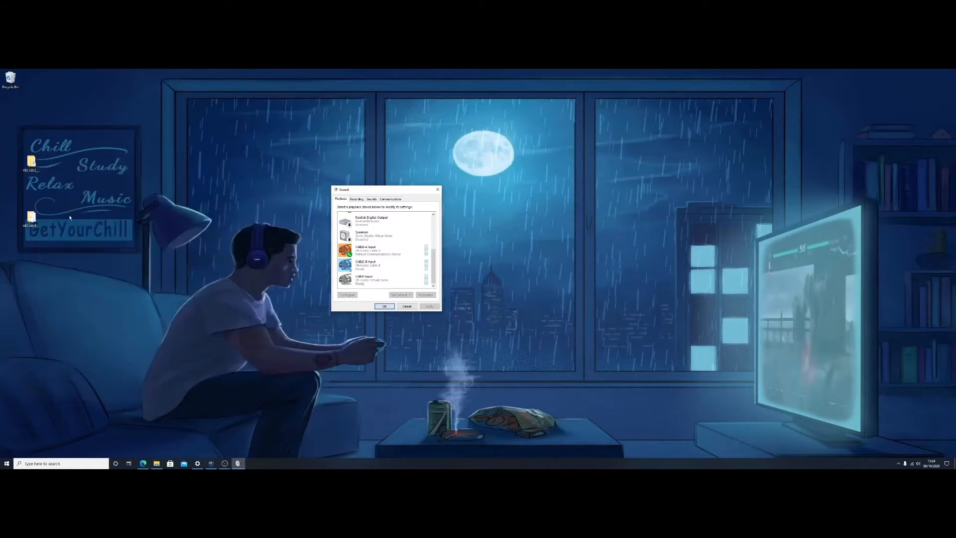
left_click(35, 223)
left_click_drag(35, 223, 10, 80)
Step: View the contents of the VBCABLE_A_B_Driver_Pack43 folder, close its window and move the folder to the Recycle Bin
left_click(30, 165)
double_click(29, 164)
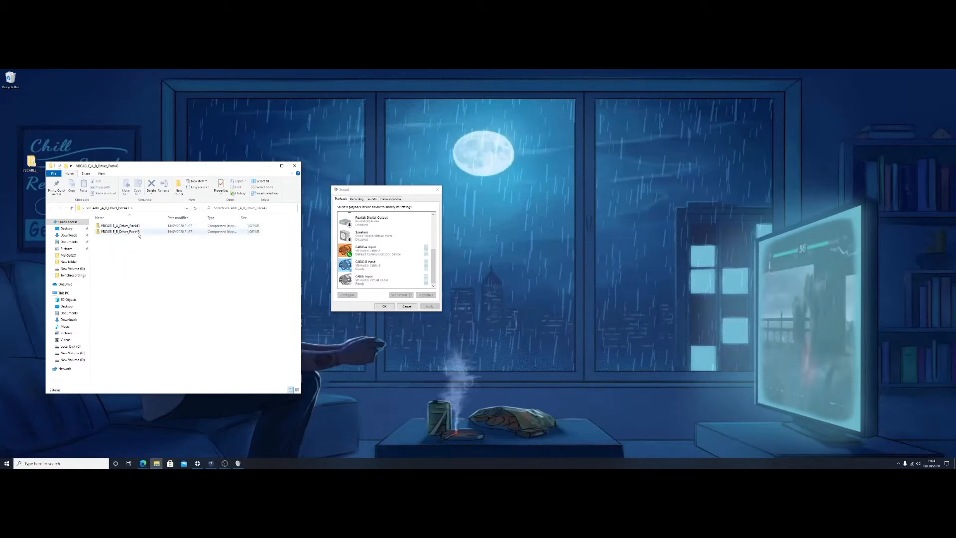
left_click(295, 166)
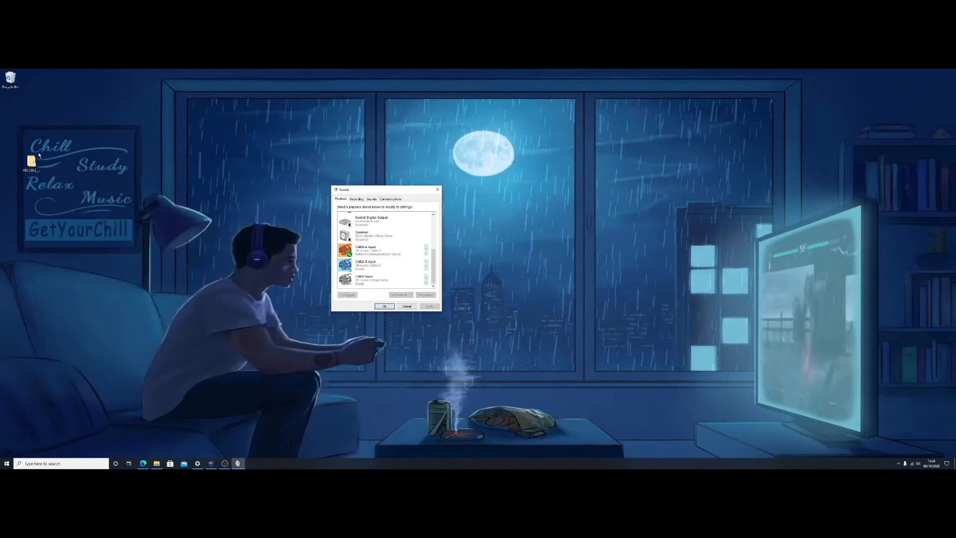
left_click_drag(31, 162, 10, 79)
Step: Switch the system playback device to CABLE Input (VB-Audio Virtual Cable)
left_click(364, 283)
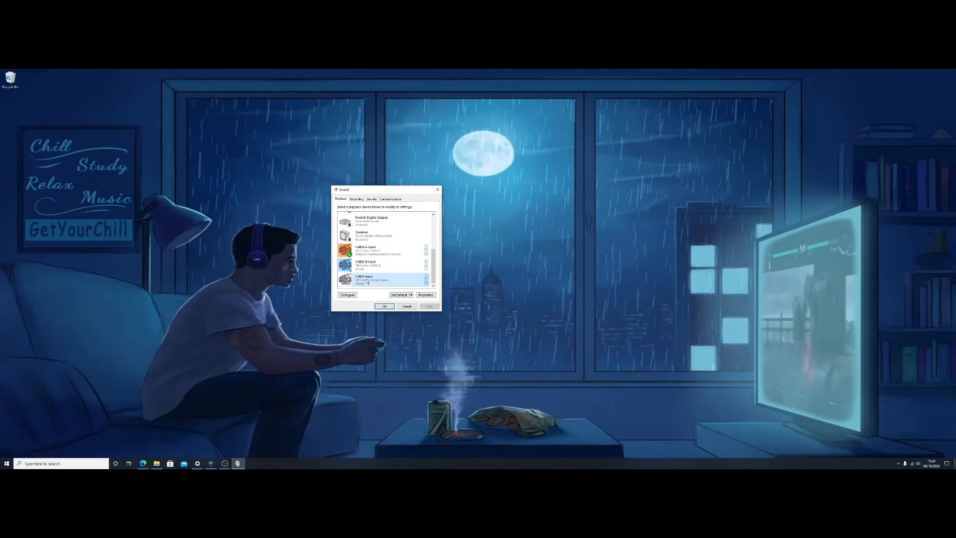
left_click(901, 463)
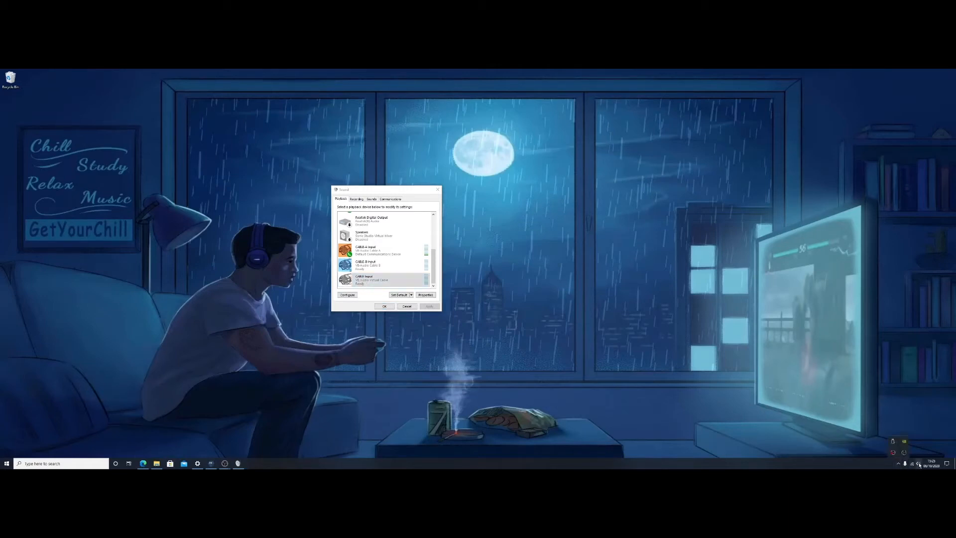
left_click(918, 464)
left_click(892, 436)
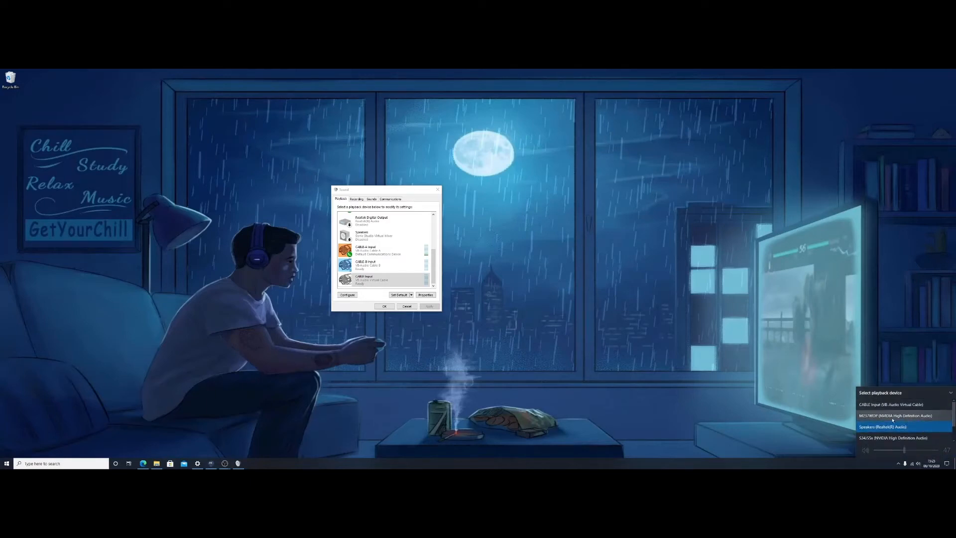
scroll(892, 416, "down", 2)
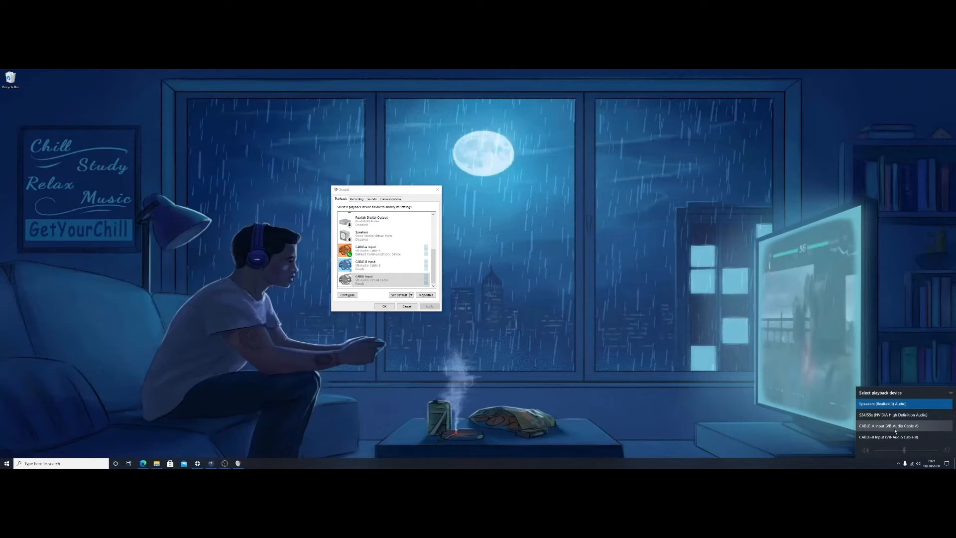
scroll(895, 431, "up", 2)
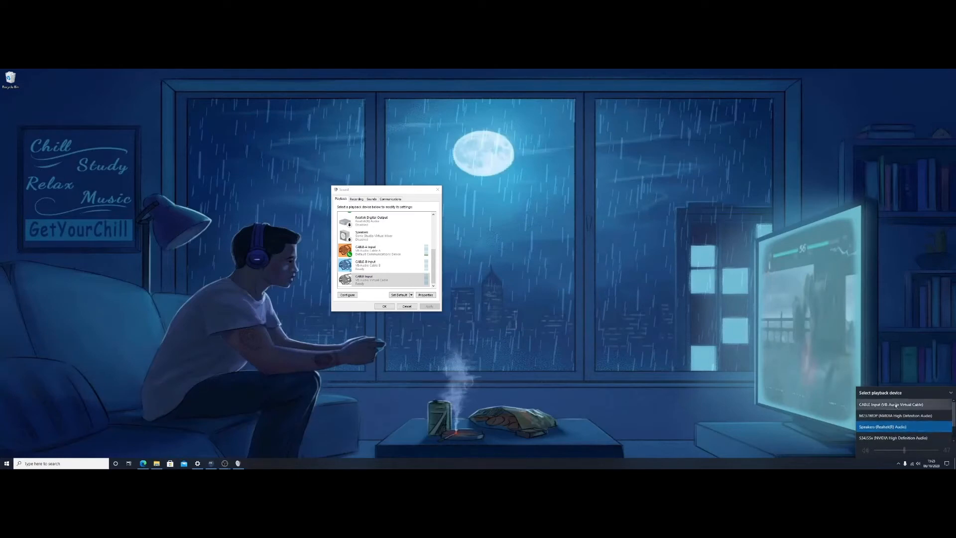
left_click(897, 405)
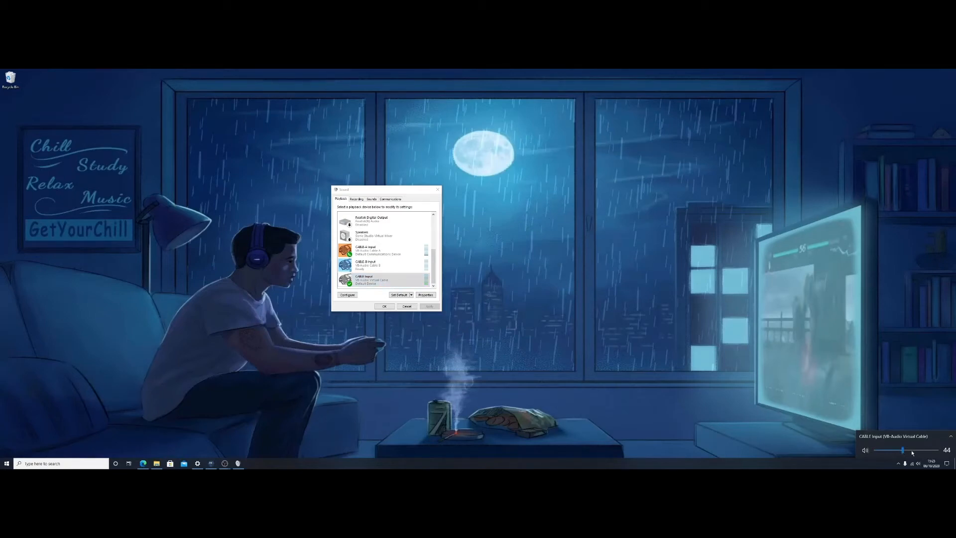
Step: Switch the system playback device to CABLE-A Input (VB-Audio Cable A)
left_click(937, 437)
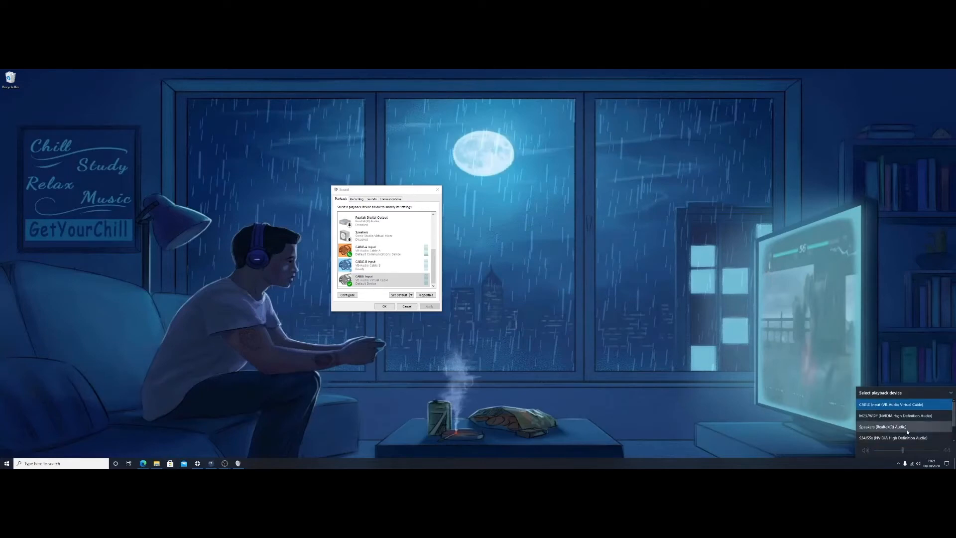
scroll(912, 430, "down", 2)
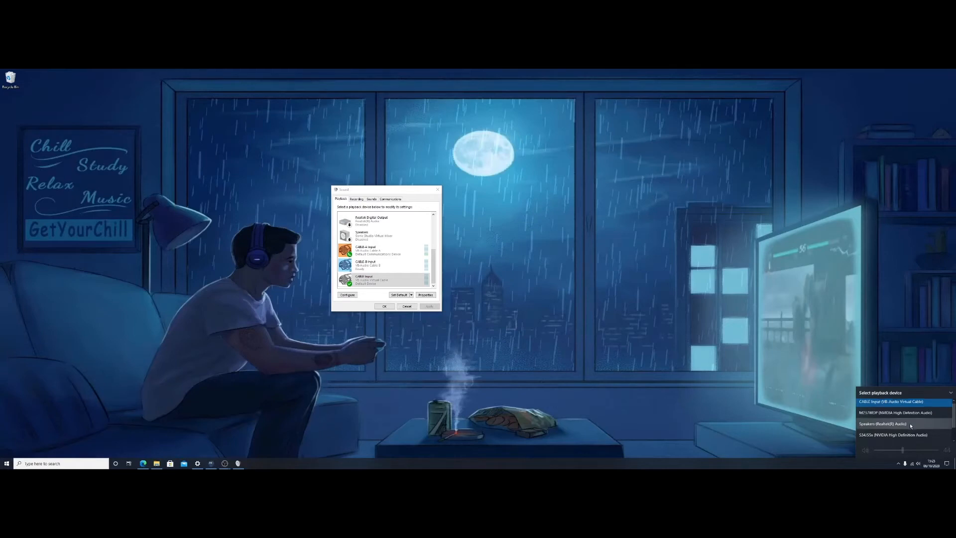
left_click(911, 428)
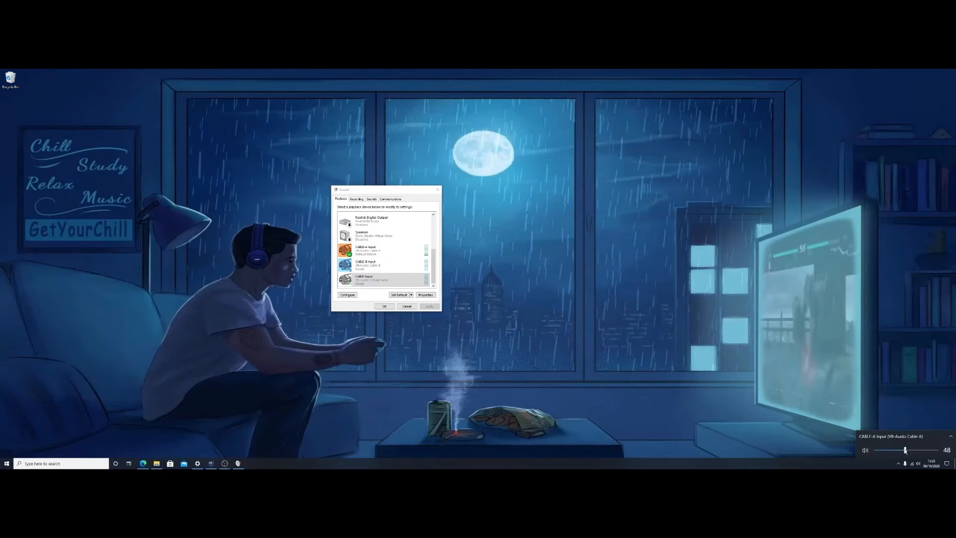
Step: Switch the system playback device to CABLE-B Input (VB-Audio Cable B) and set its volume to 48
scroll(907, 453, "down", 8)
scroll(907, 451, "up", 9)
scroll(908, 451, "up", 1)
left_click(882, 436)
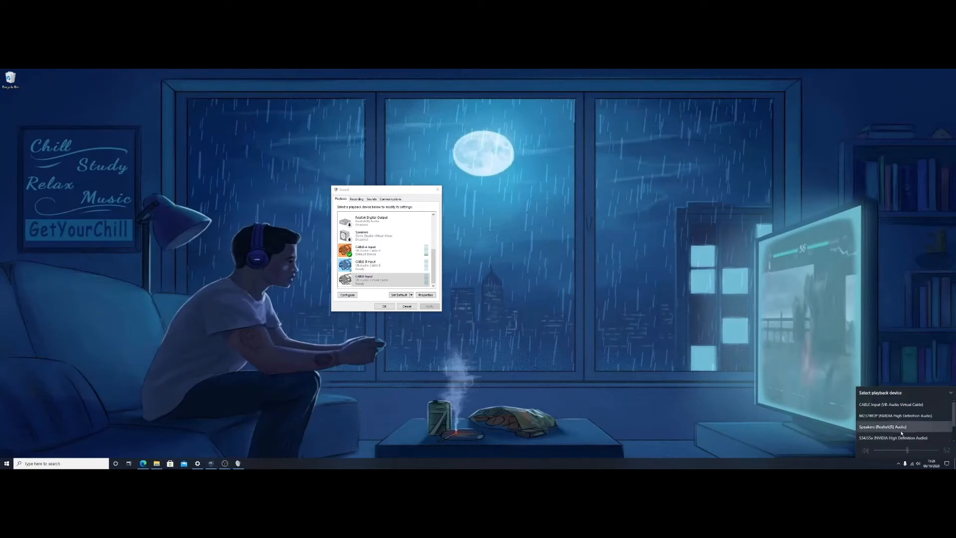
scroll(885, 419, "down", 2)
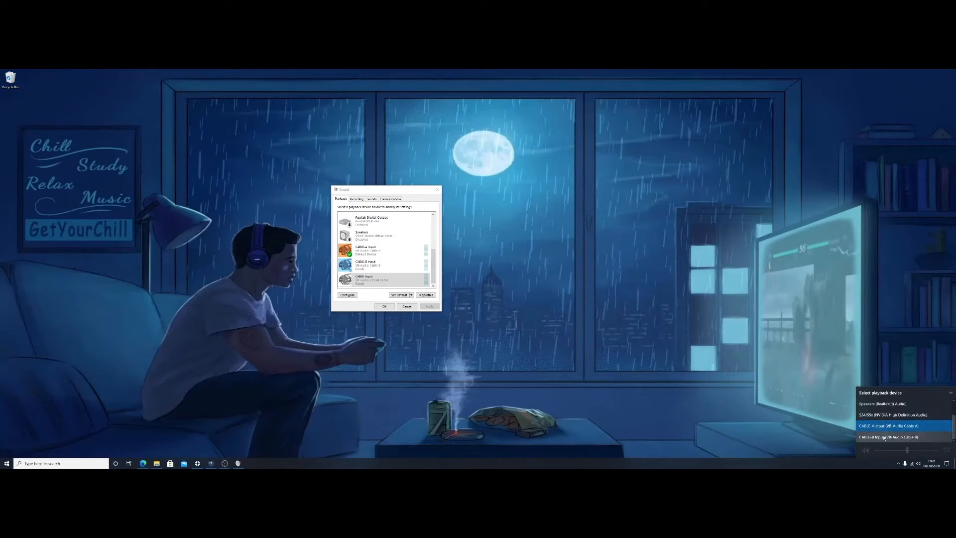
left_click(884, 437)
left_click_drag(906, 451, 903, 452)
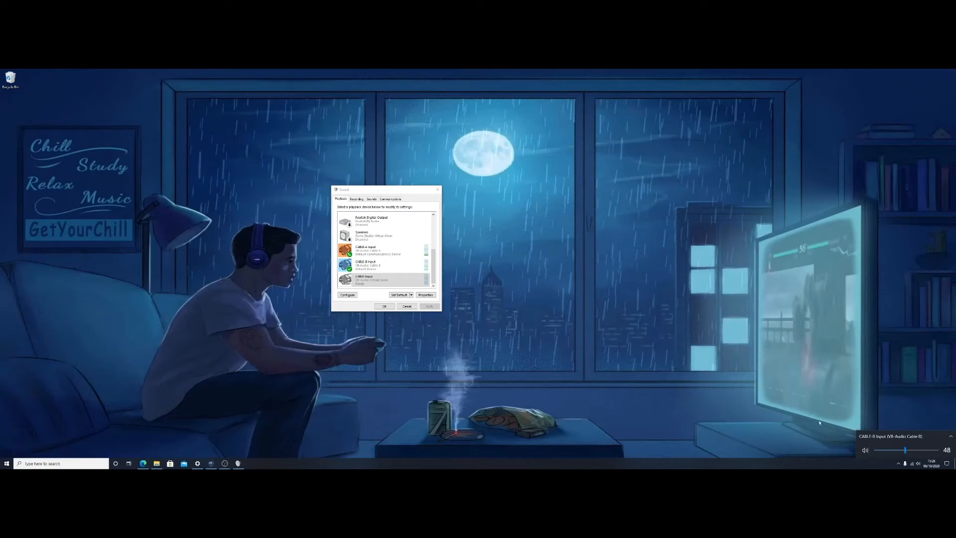
Step: Switch the system playback device to Speakers (Realtek(R) Audio), adjust its volume and dismiss the volume flyout
left_click(938, 438)
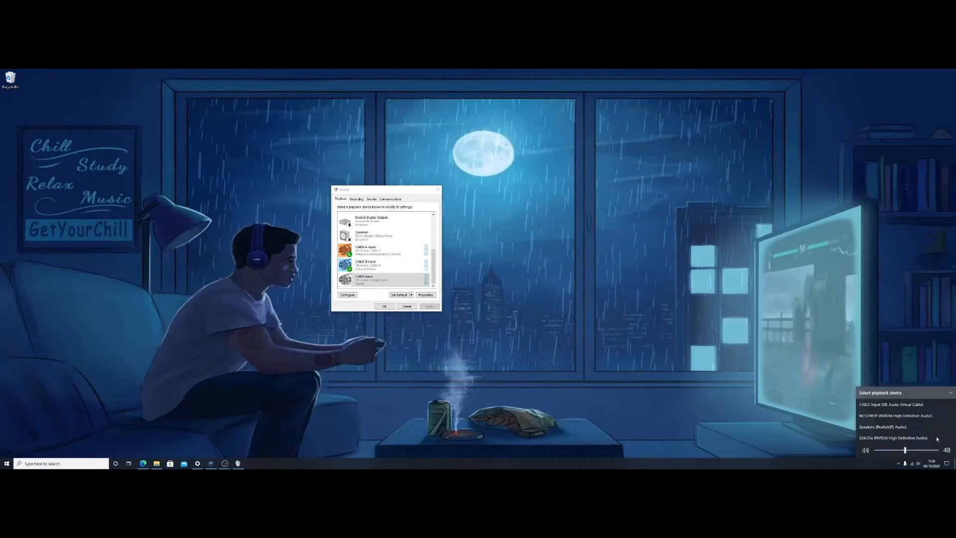
left_click(885, 427)
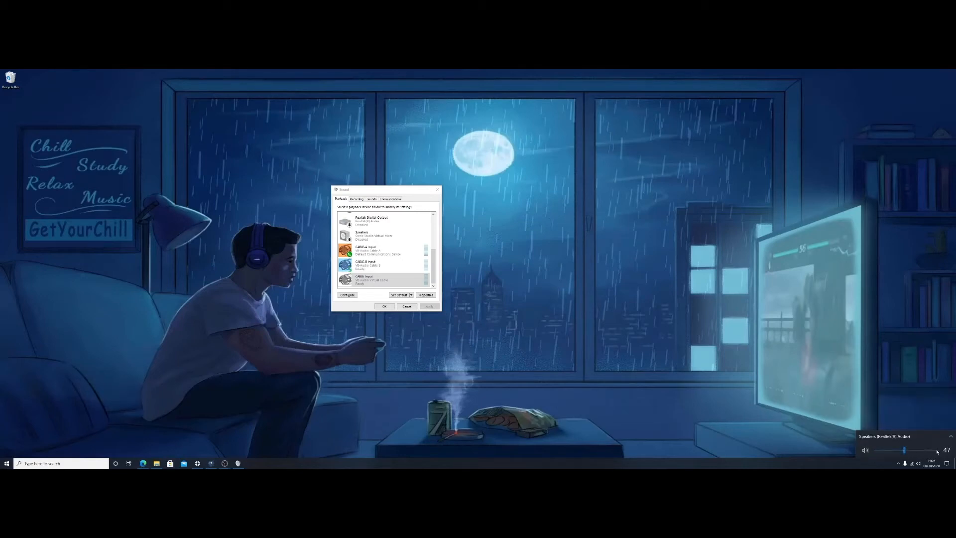
left_click(907, 450)
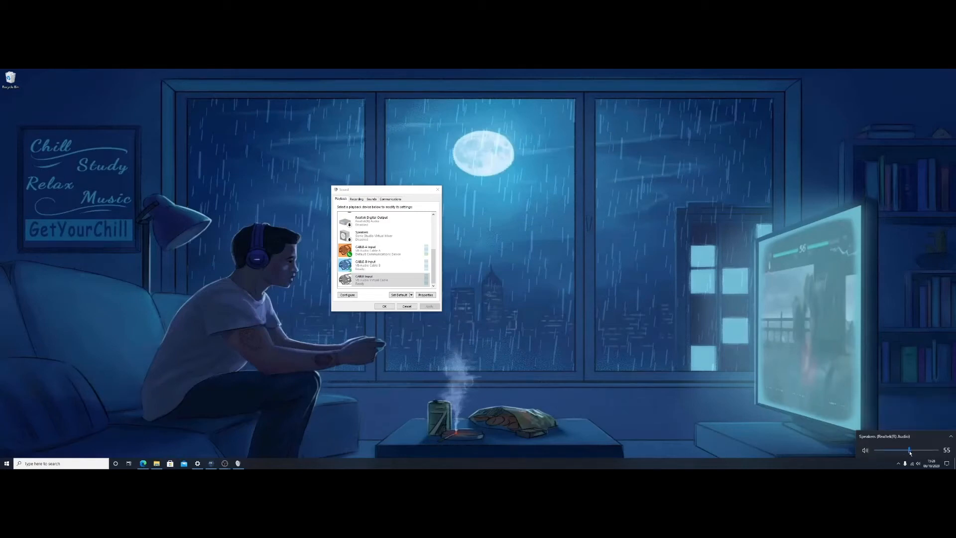
left_click(723, 348)
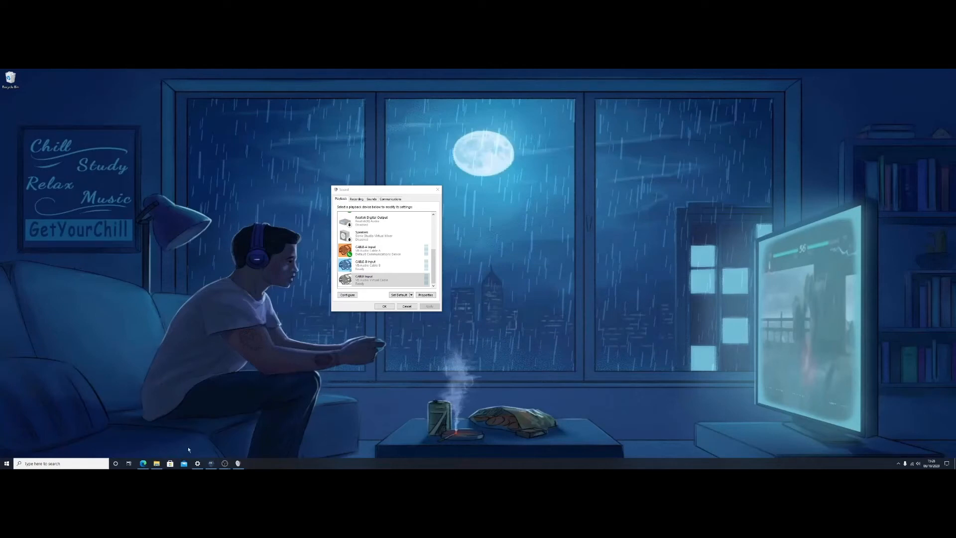
Step: Bring up the second OBS window and move the Sound dialog away to clear the middle of the desktop
mouse_move(224, 463)
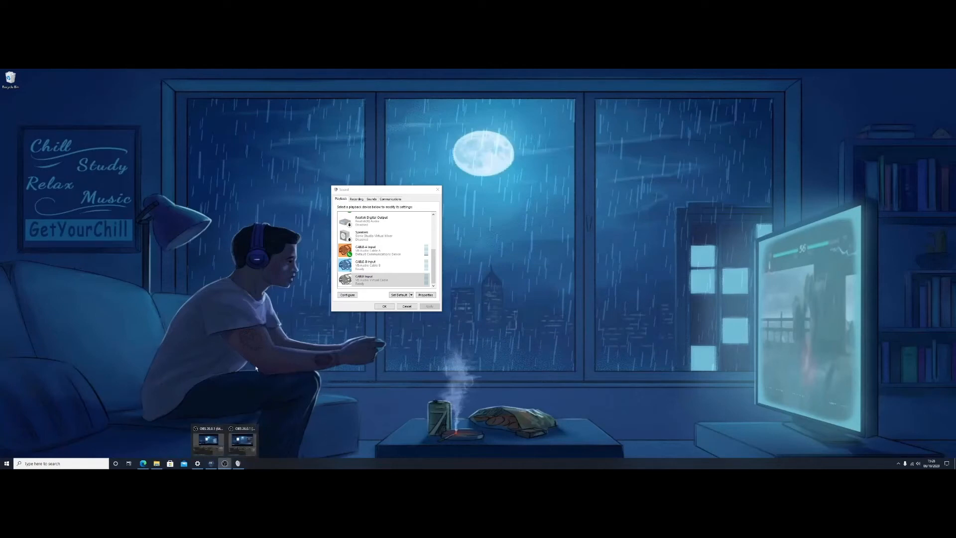
left_click(243, 433)
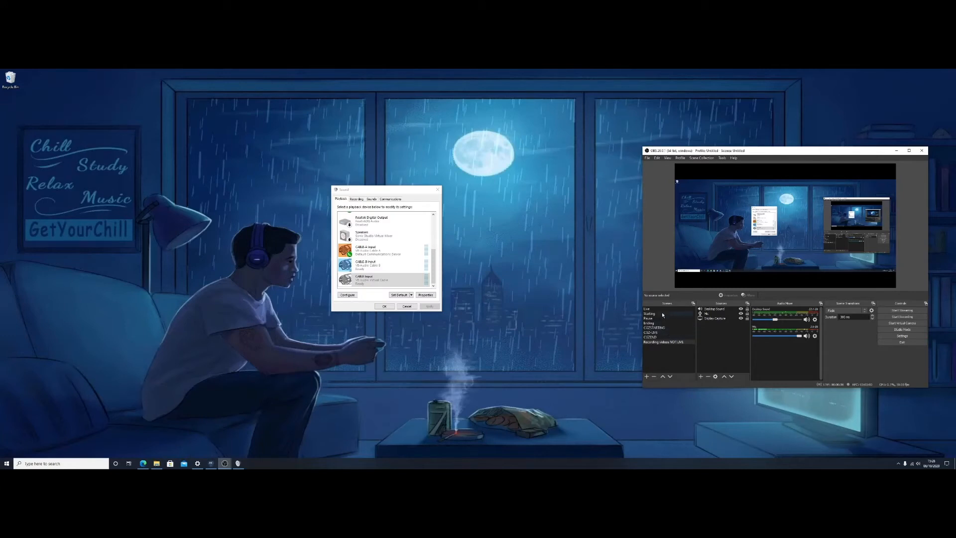
left_click_drag(393, 196, 229, 167)
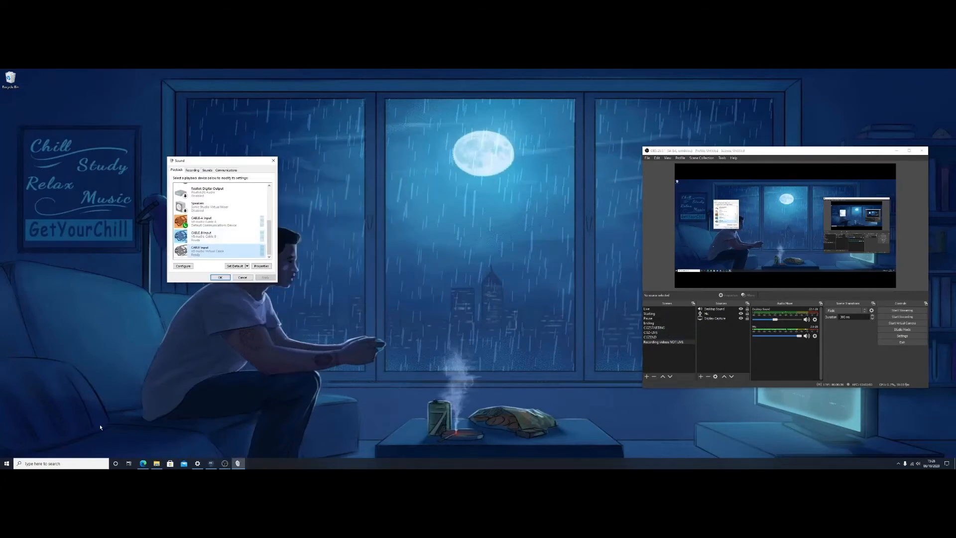
Step: Launch Discord and place its window between the Sound dialog and the OBS window
left_click(2, 465)
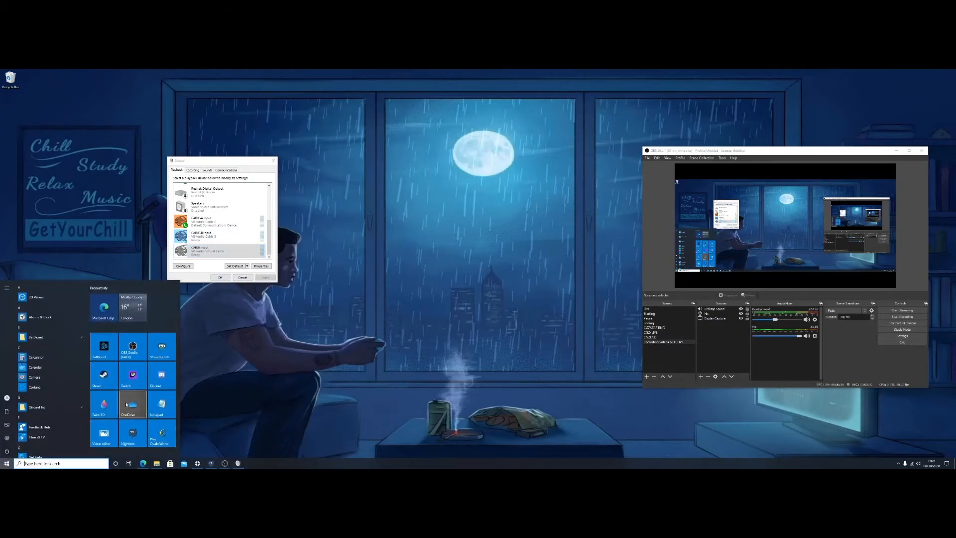
left_click(166, 379)
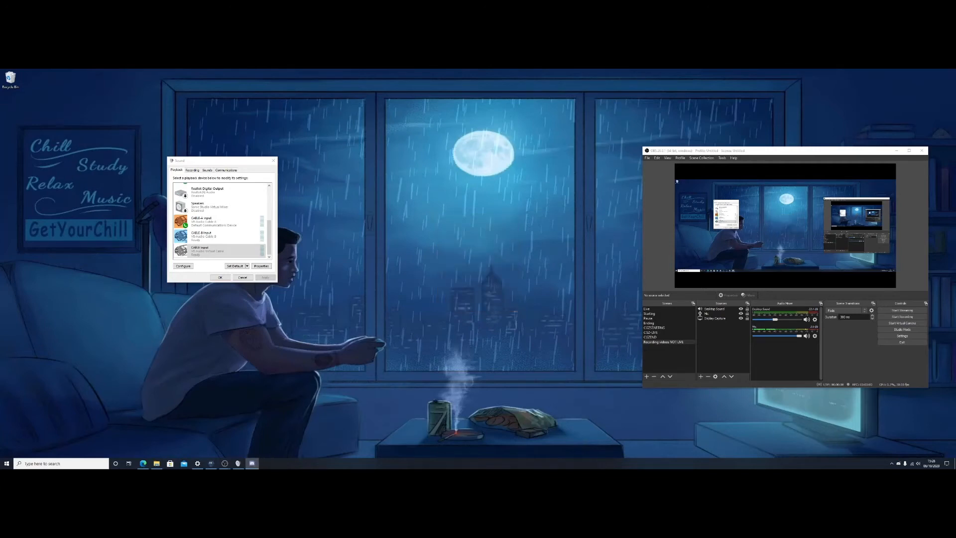
left_click_drag(453, 192, 515, 204)
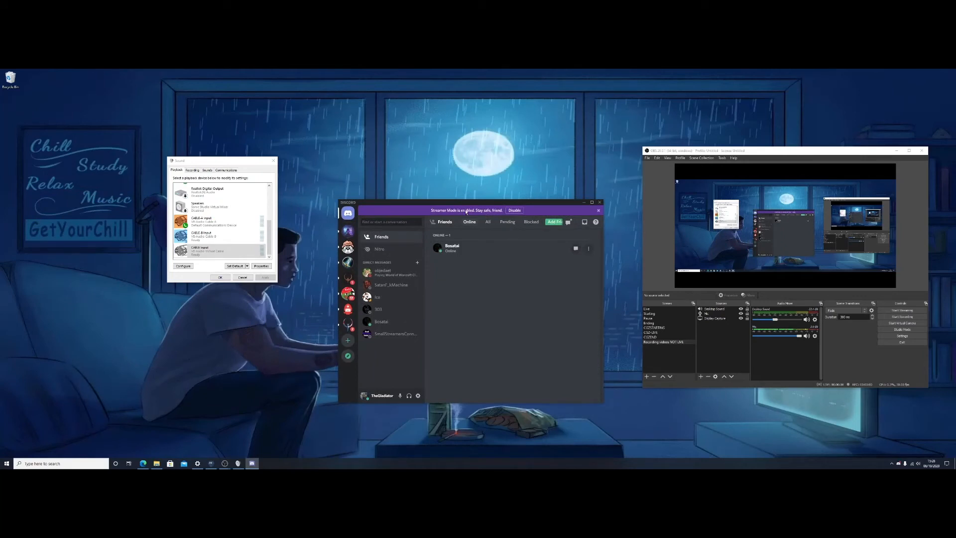
Step: Set the output device in Discord's Voice & Video settings to CABLE-B Input (VB-Audio Cable B) and close Discord
left_click(419, 396)
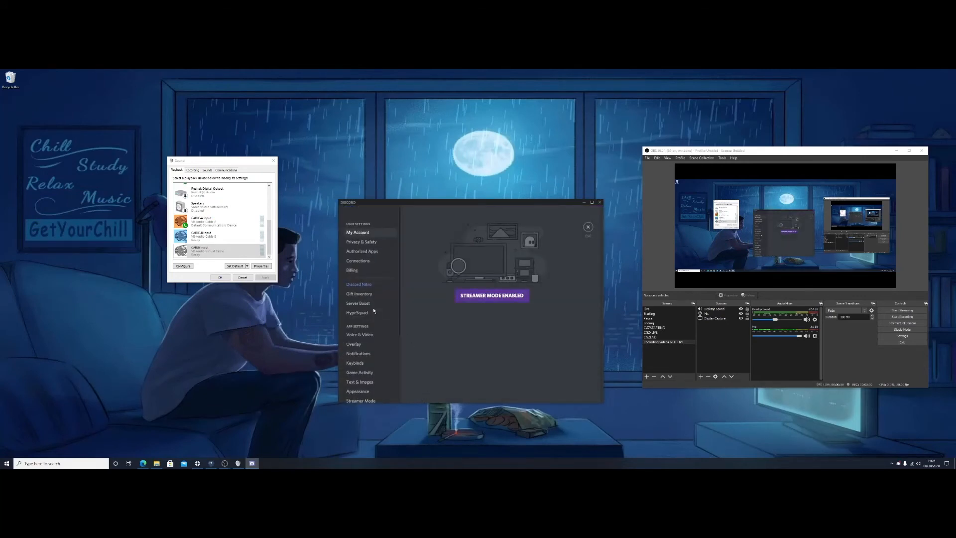
scroll(373, 300, "down", 3)
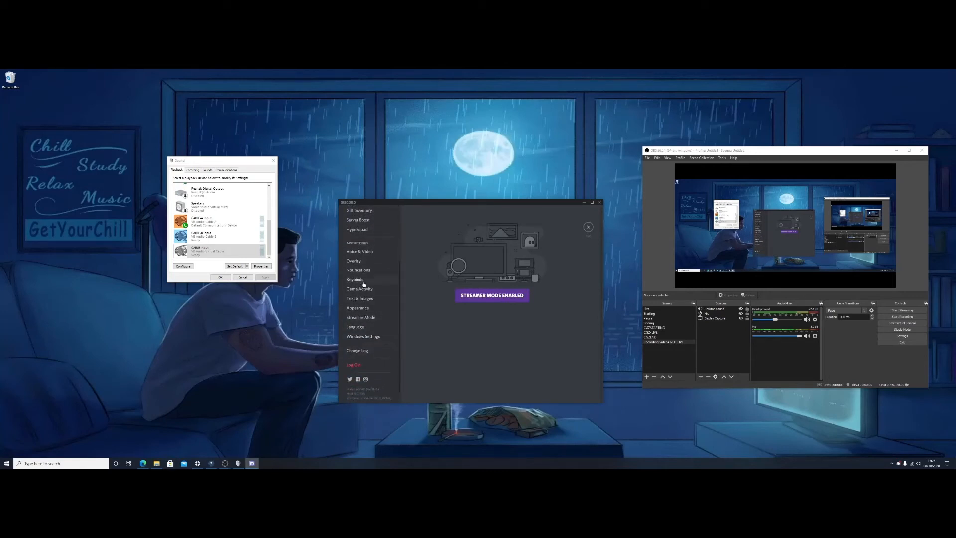
left_click(362, 253)
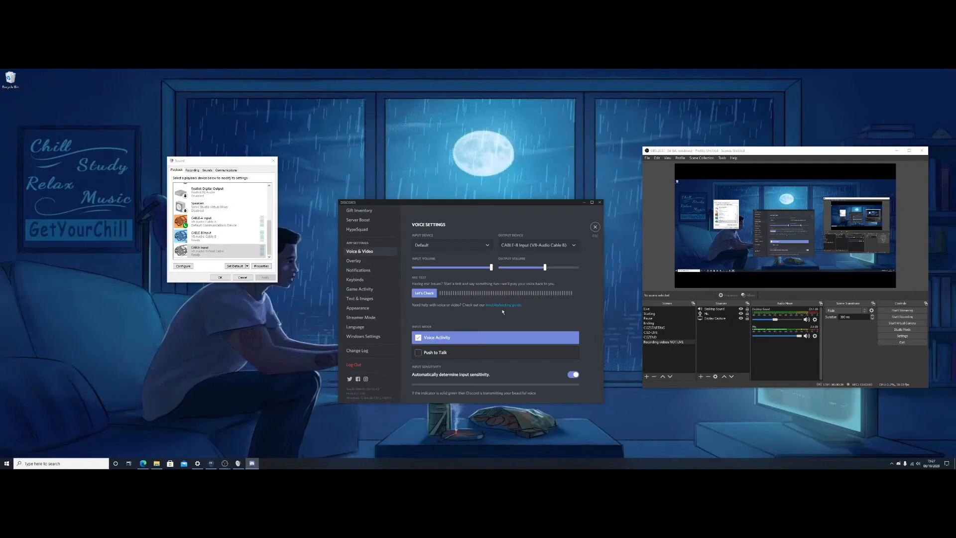
left_click(577, 245)
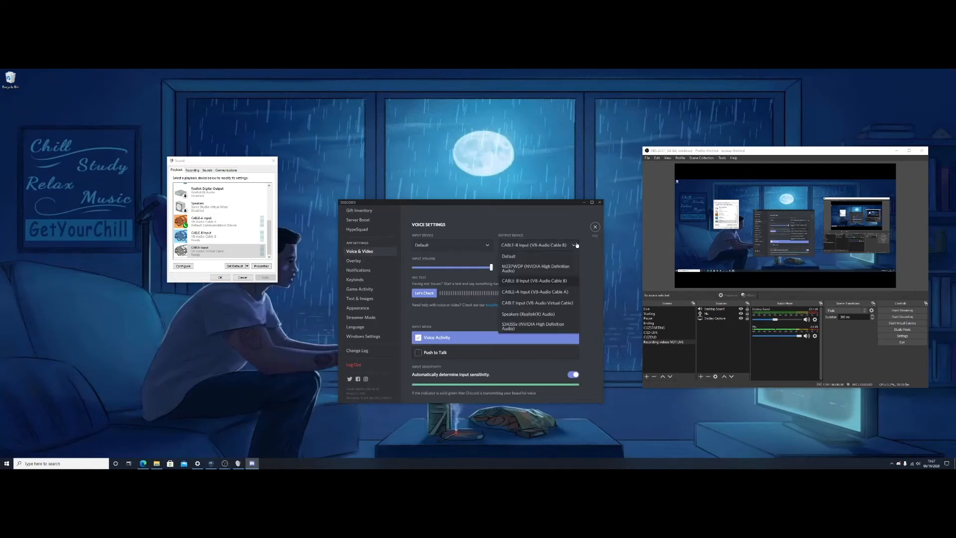
left_click(560, 283)
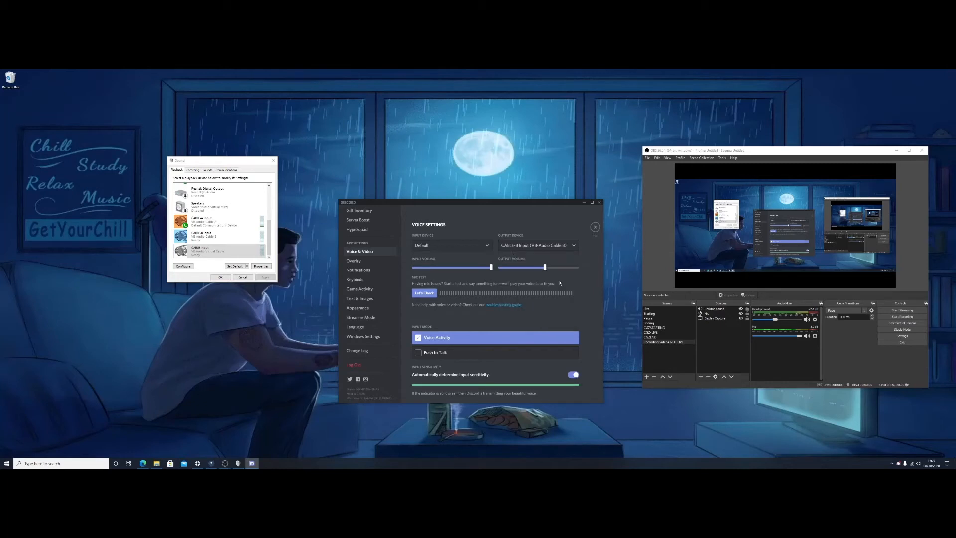
left_click(600, 202)
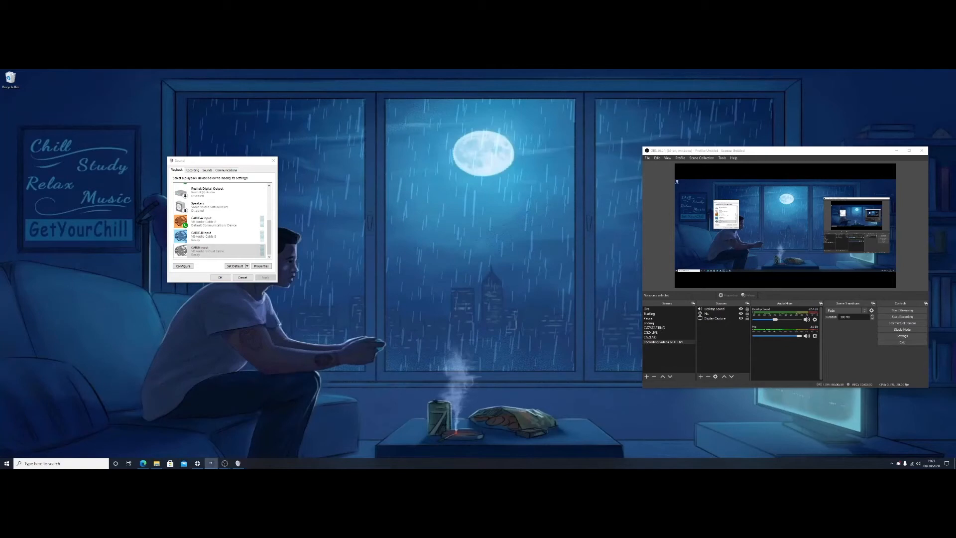
Step: Switch to Nightbot, shift its window clear of the Sound dialog and pause the current song request
left_click(211, 464)
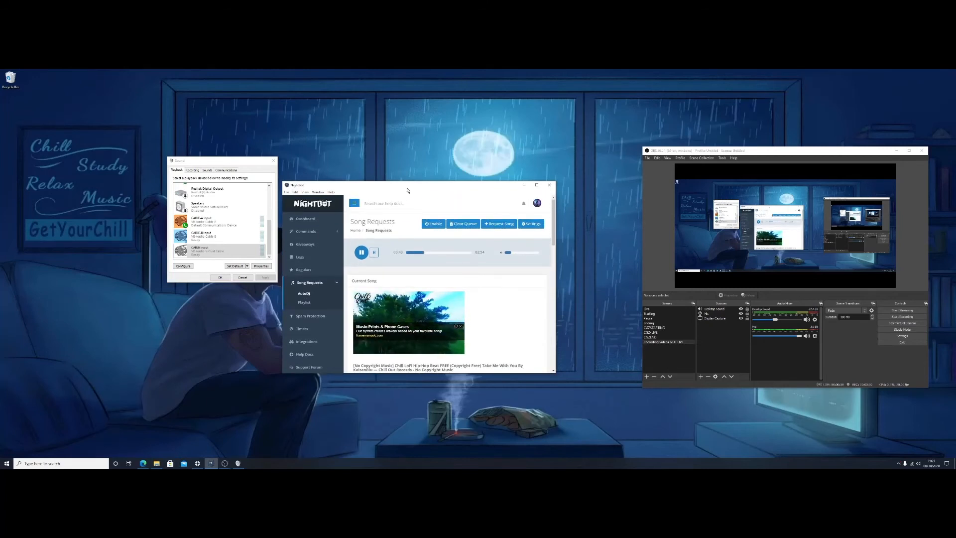
left_click_drag(408, 186, 419, 182)
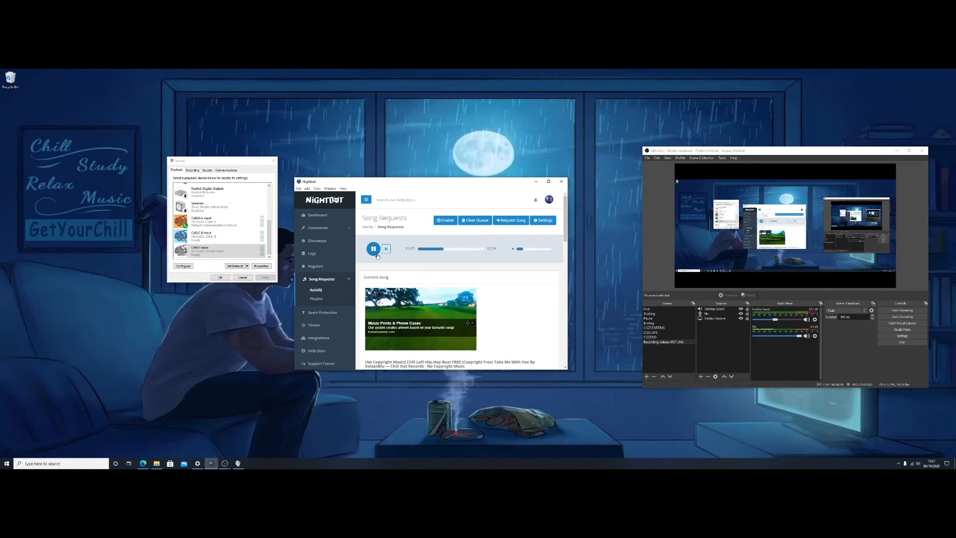
left_click(380, 319)
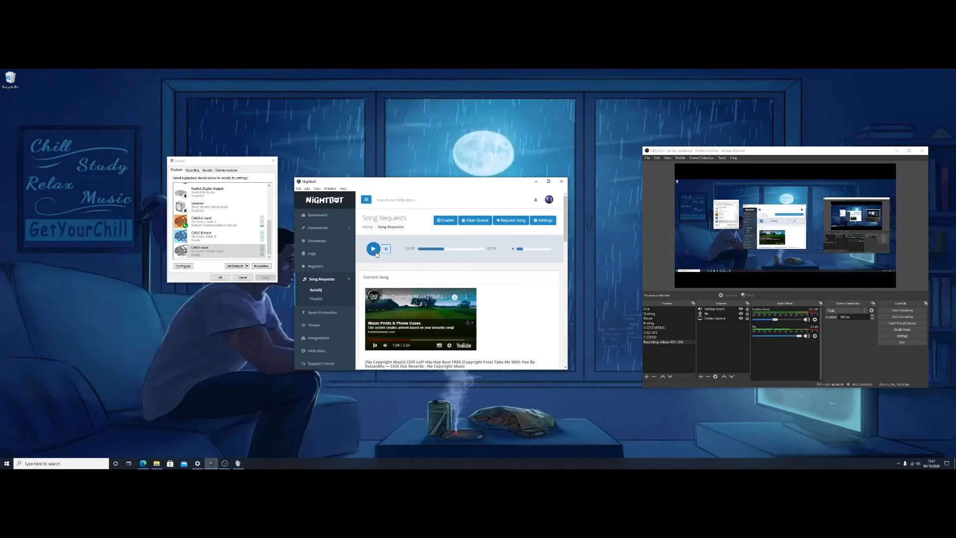
Step: Examine the Nightbot Song Requests page and application menus for audio output options, and minimize the window
scroll(336, 351, "down", 2)
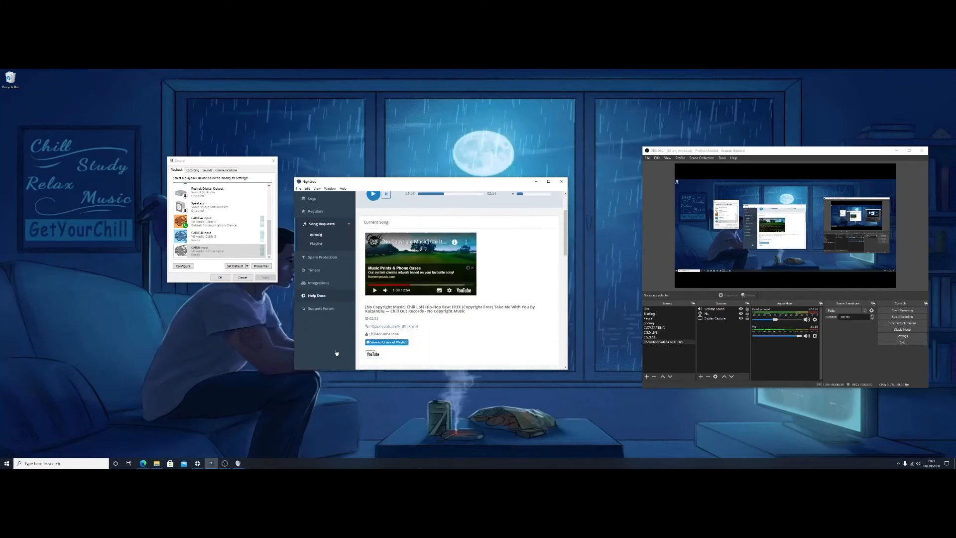
scroll(334, 348, "up", 2)
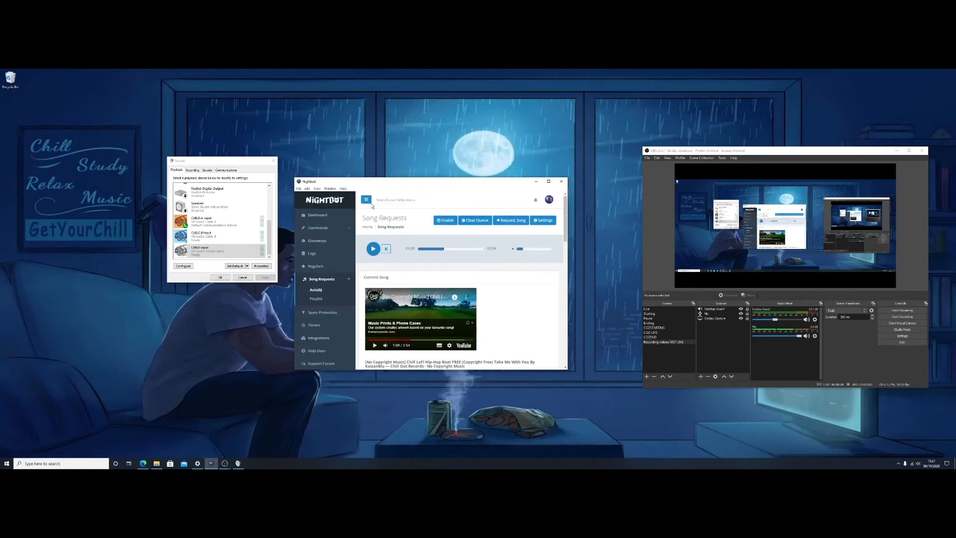
left_click(307, 190)
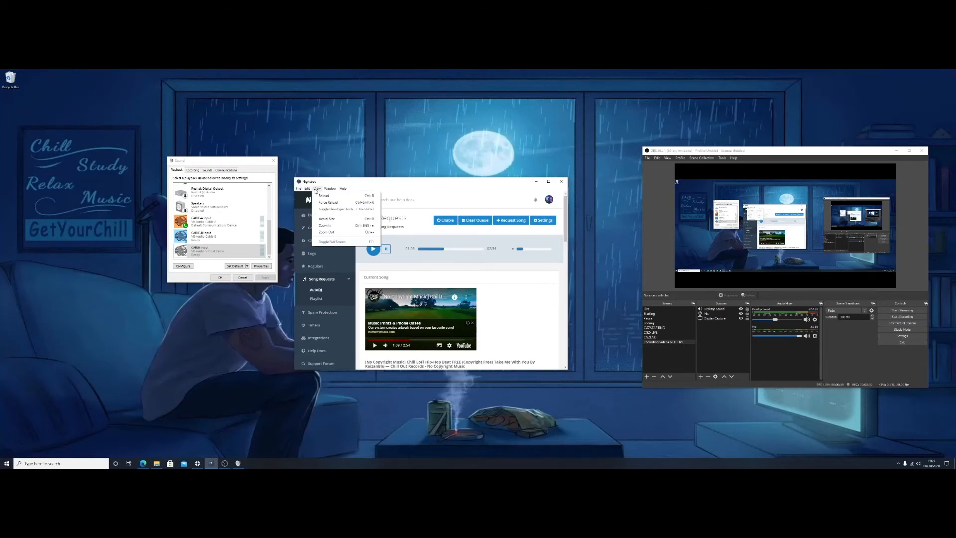
mouse_move(328, 191)
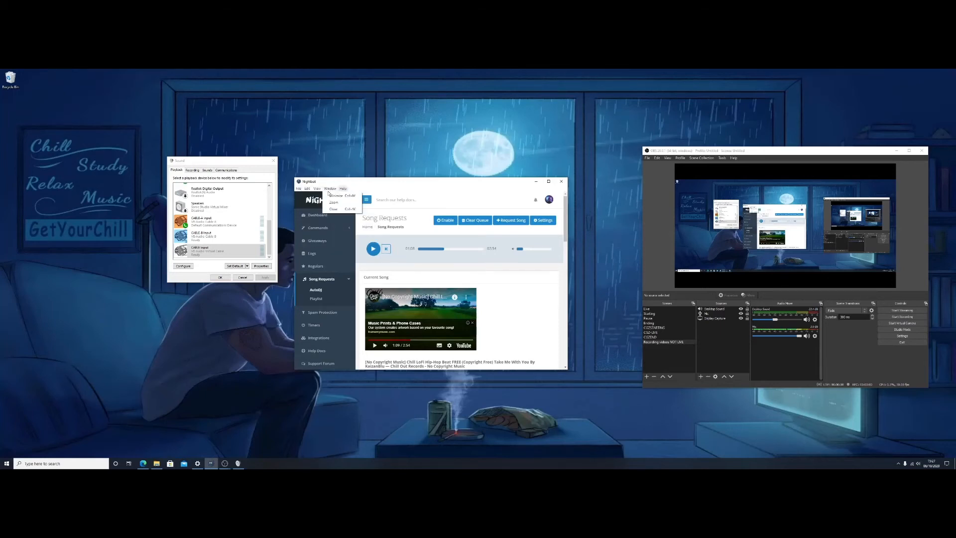
left_click(497, 186)
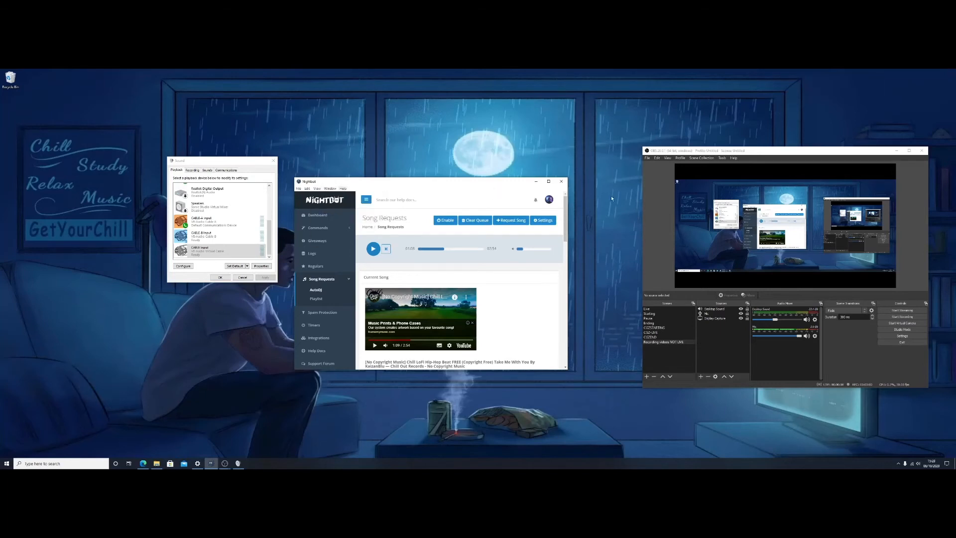
left_click(537, 184)
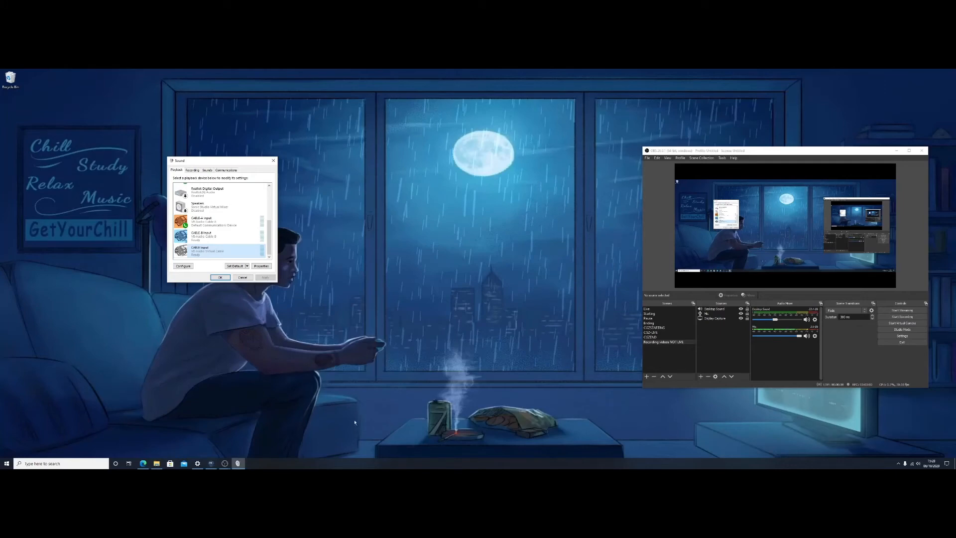
Step: Bring the Windows Settings window into view and open the app volume and device preferences from the Sound settings
left_click_drag(0, 155, 321, 124)
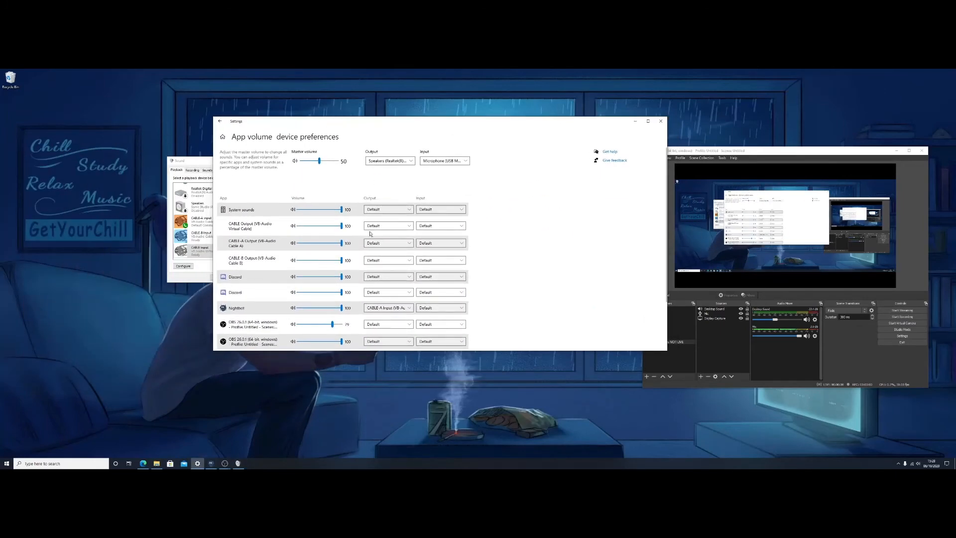
left_click(220, 121)
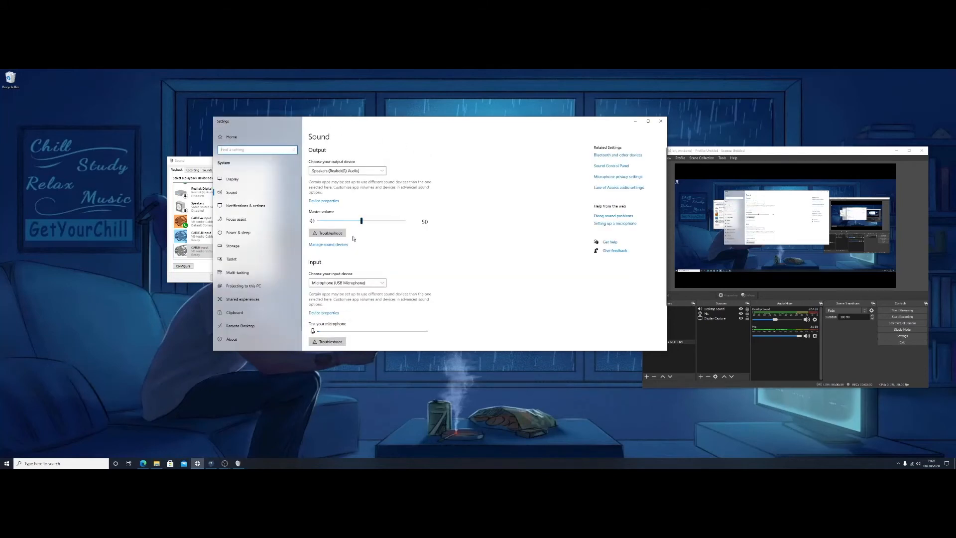
scroll(378, 268, "down", 2)
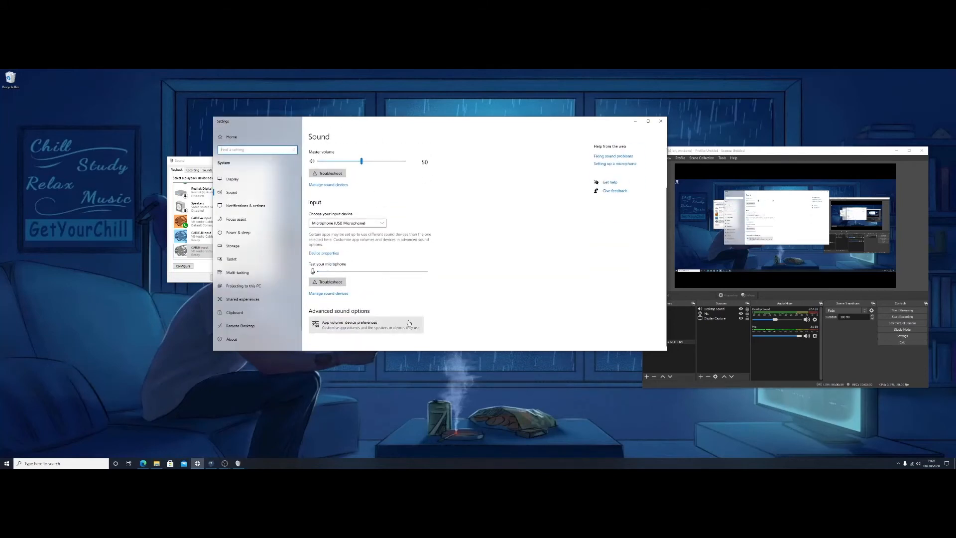
left_click(339, 327)
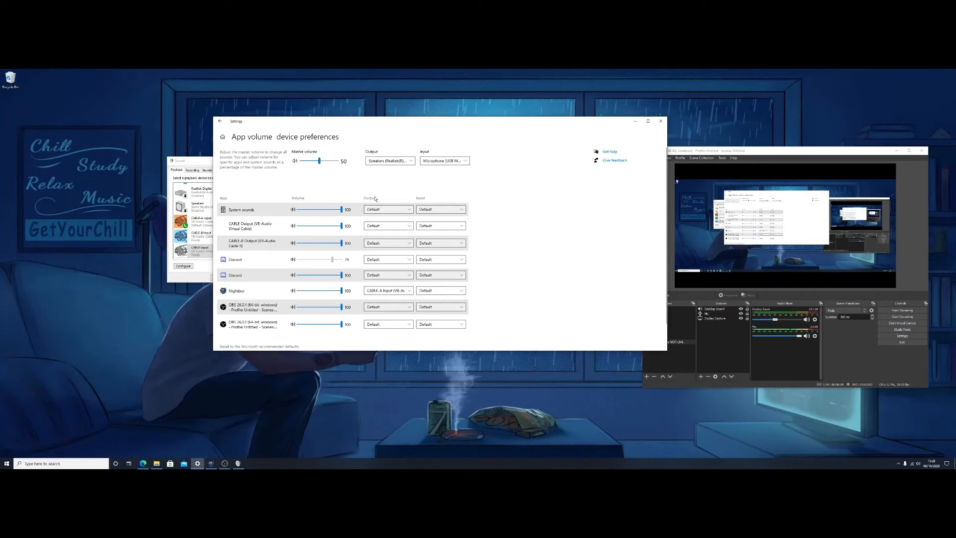
Step: Set Nightbot's output device to CABLE-A Input (VB-Audio Cable A) and close Windows Settings
left_click(410, 292)
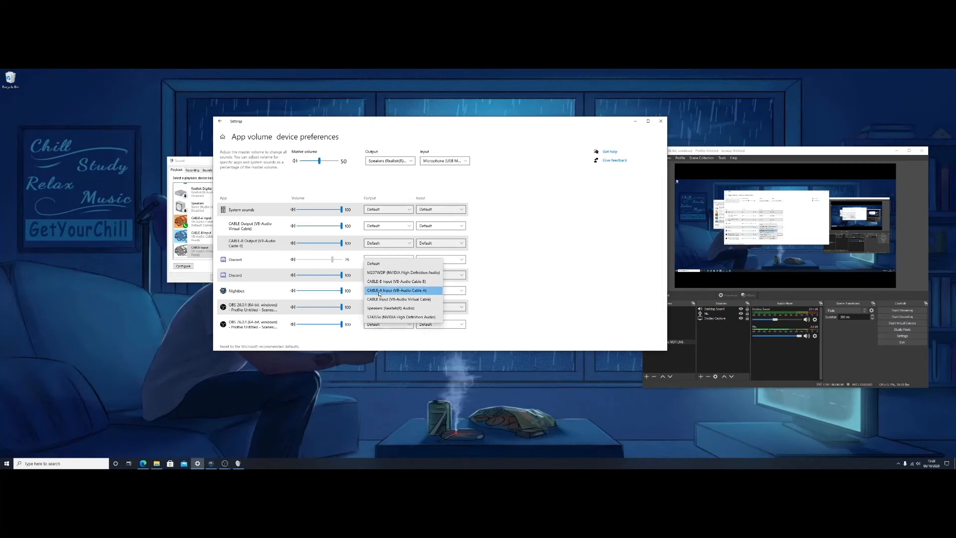
left_click(379, 294)
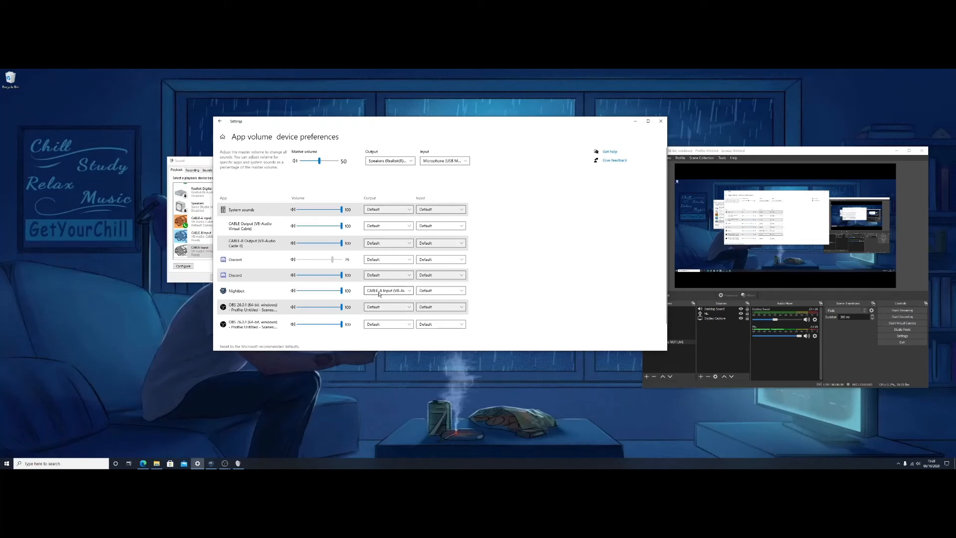
left_click(659, 122)
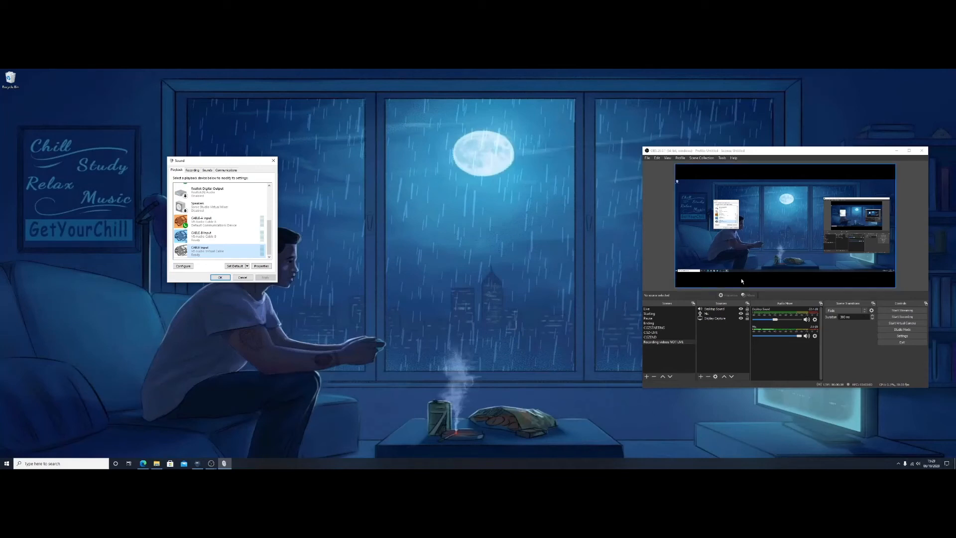
Step: Move the OBS window closer to the Sound dialog, switch to the Live scene, and make the window wider and shorter
left_click_drag(794, 152, 491, 114)
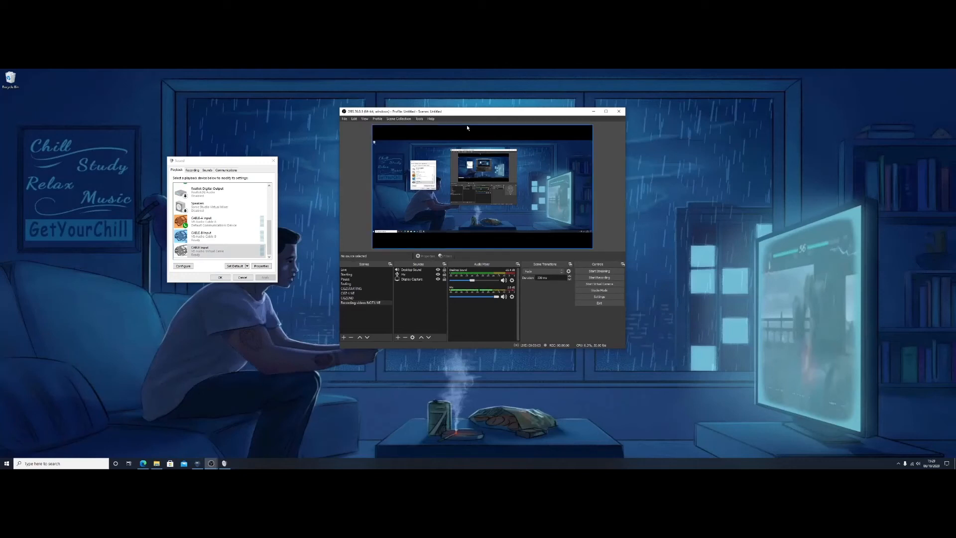
left_click(360, 269)
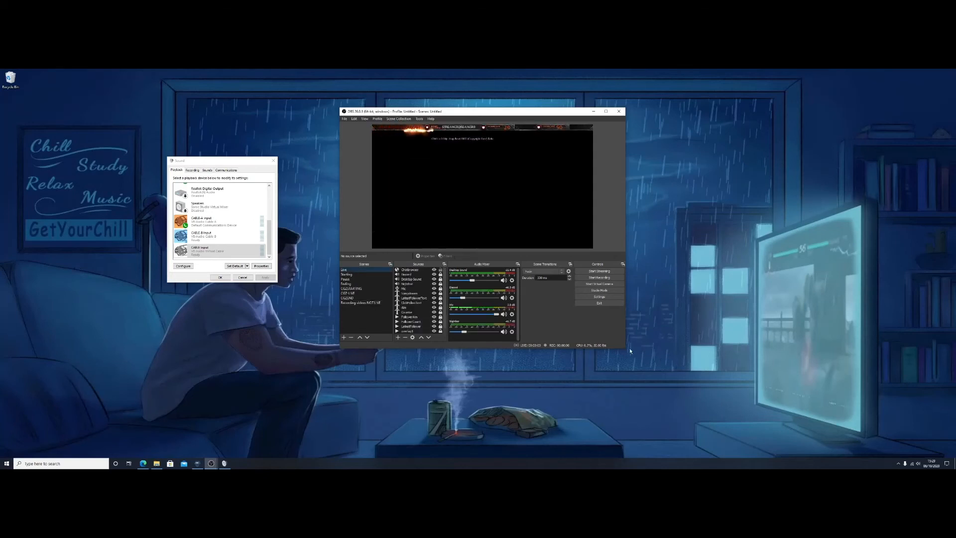
left_click_drag(626, 349, 782, 297)
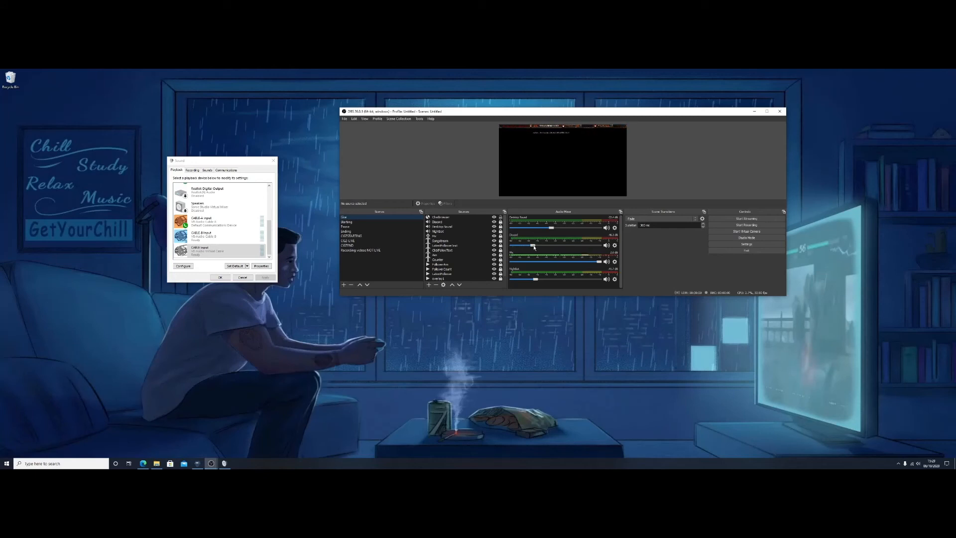
Step: Lower the Discord volume to the low end of its range in the audio mixer and nudge the Nightbot volume slightly
left_click_drag(534, 247, 512, 249)
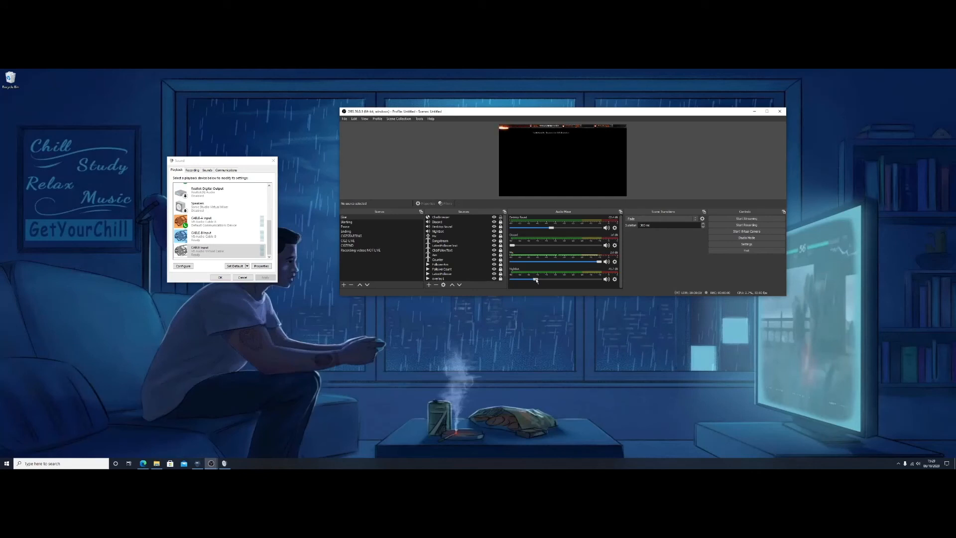
mouse_move(537, 279)
left_mouse_down()
mouse_move(557, 280)
mouse_move(538, 281)
left_mouse_up()
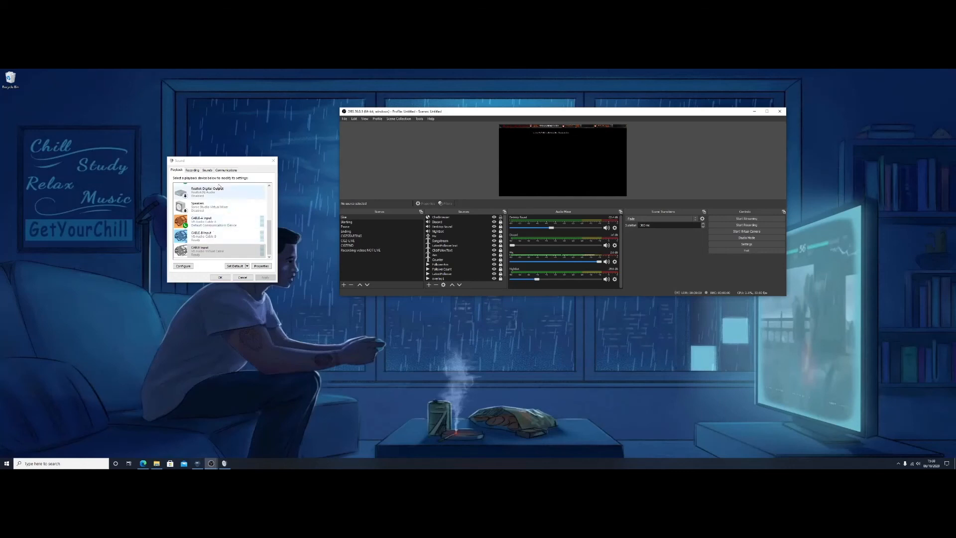
Step: Examine the Listen settings of the CABLE-A Output recording device and close its properties without changing anything
left_click_drag(212, 162, 220, 161)
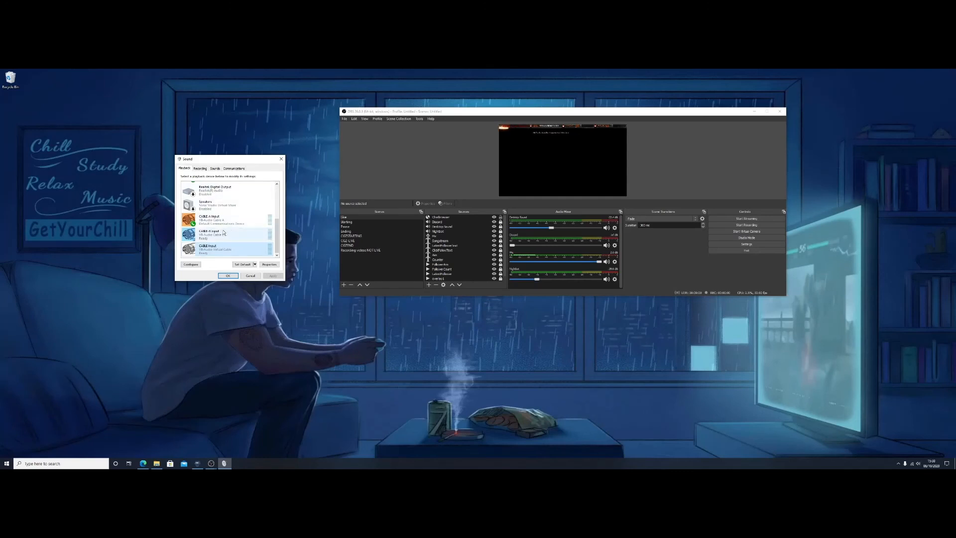
left_click(200, 169)
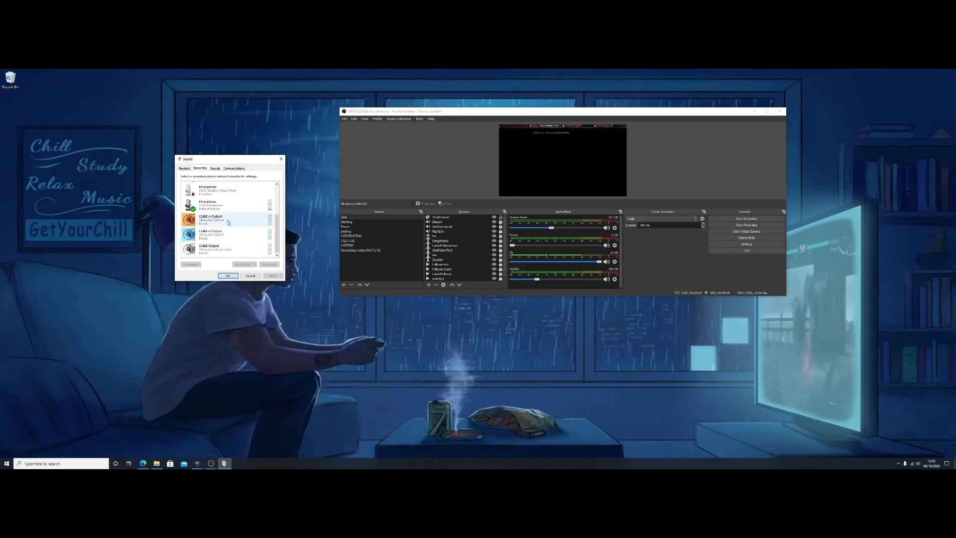
left_click(185, 169)
left_click(201, 169)
right_click(216, 219)
left_click(248, 258)
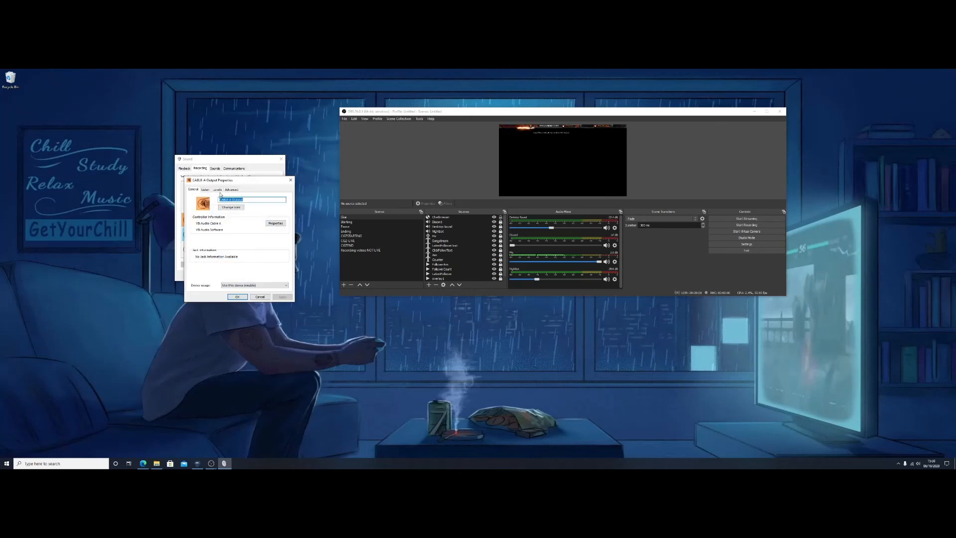
left_click(205, 189)
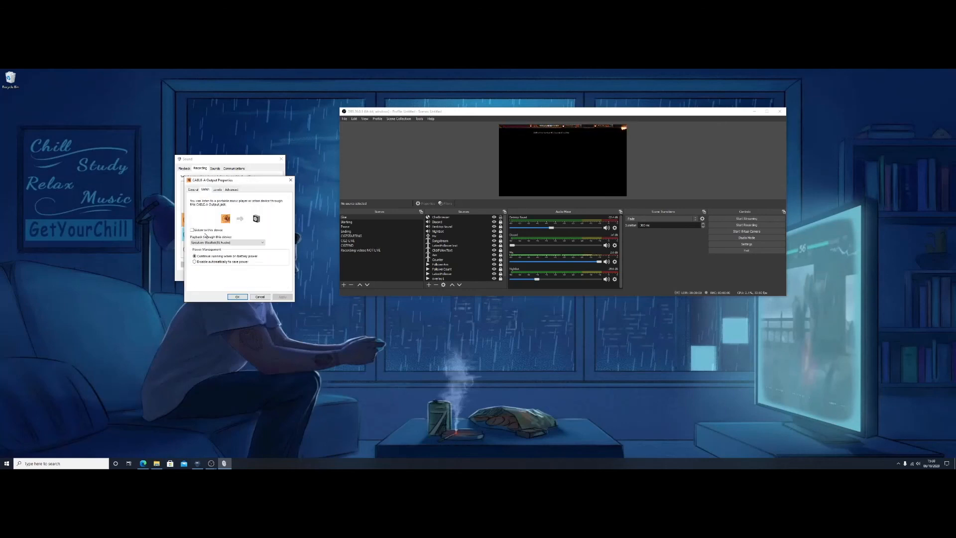
left_click_drag(244, 183, 118, 260)
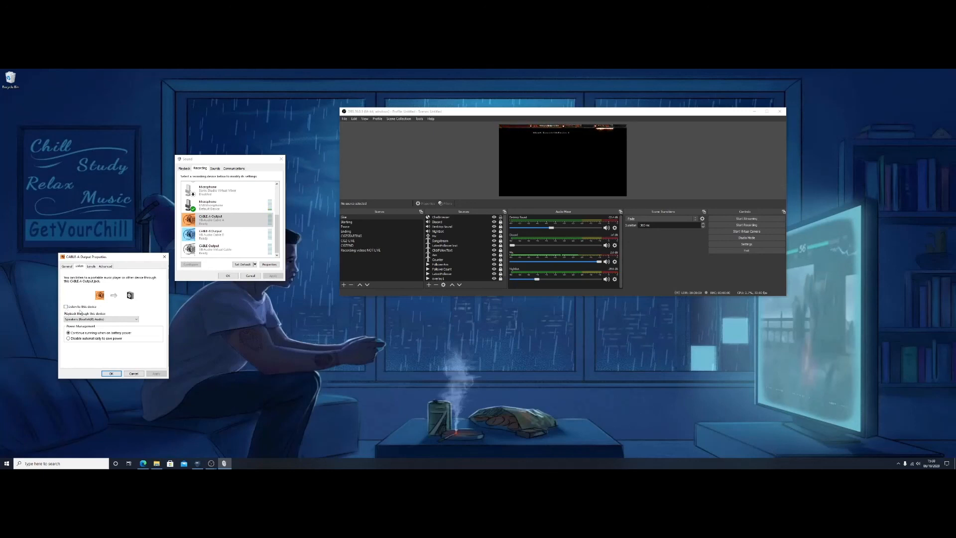
left_click(165, 257)
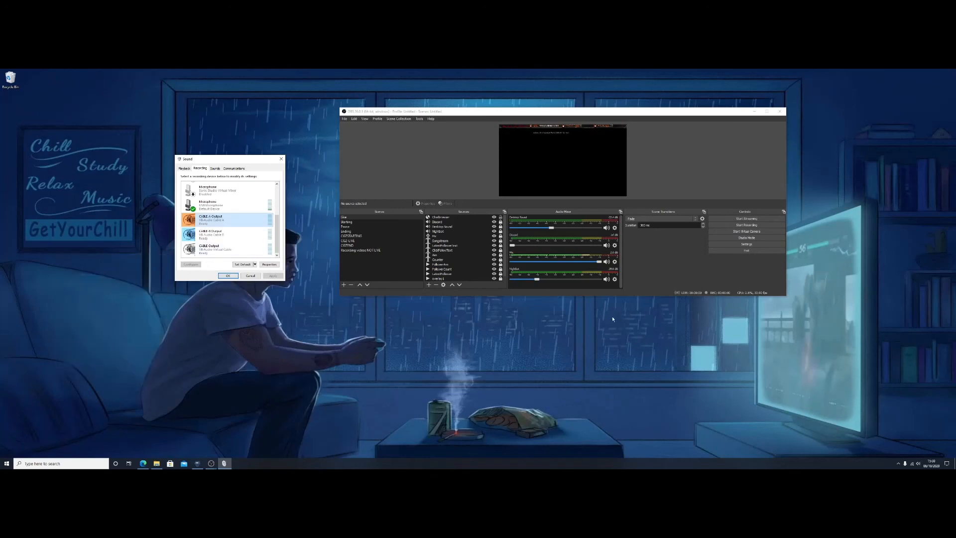
Step: Reduce the Nightbot volume to near the low end in the OBS audio mixer and make the OBS window taller
left_click(537, 281)
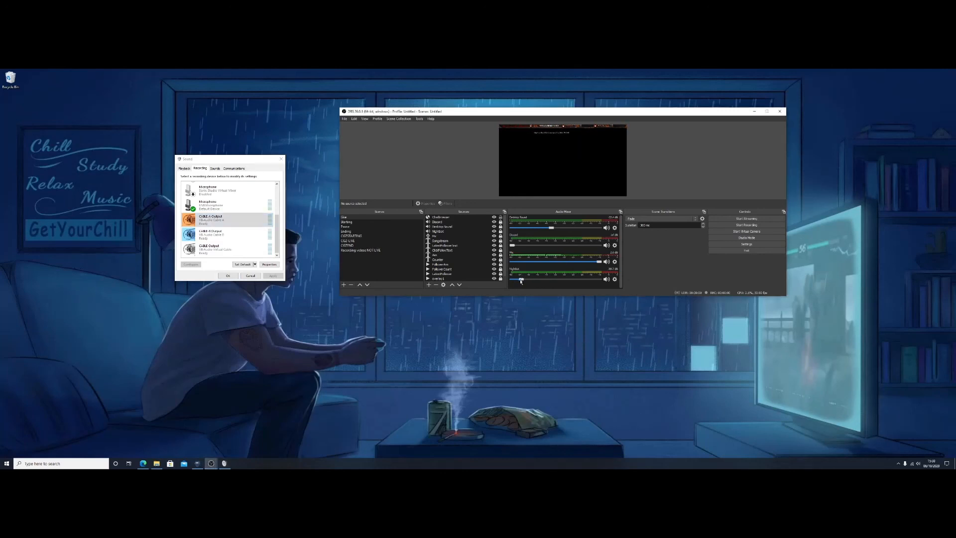
left_click_drag(539, 281, 514, 284)
mouse_move(513, 283)
left_mouse_down()
mouse_move(534, 285)
mouse_move(521, 286)
left_mouse_up()
left_click_drag(783, 296, 770, 359)
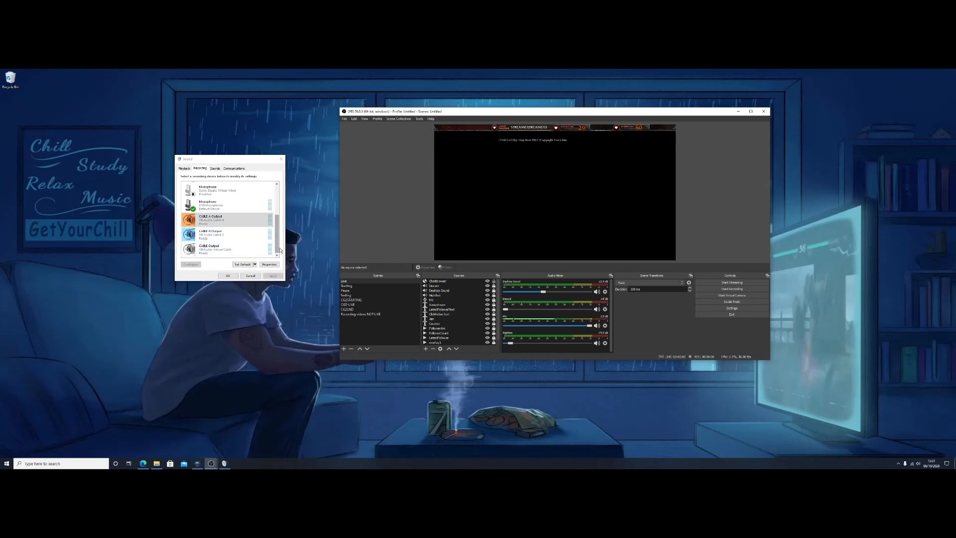
mouse_move(279, 251)
left_mouse_down()
mouse_move(279, 238)
mouse_move(279, 250)
left_mouse_up()
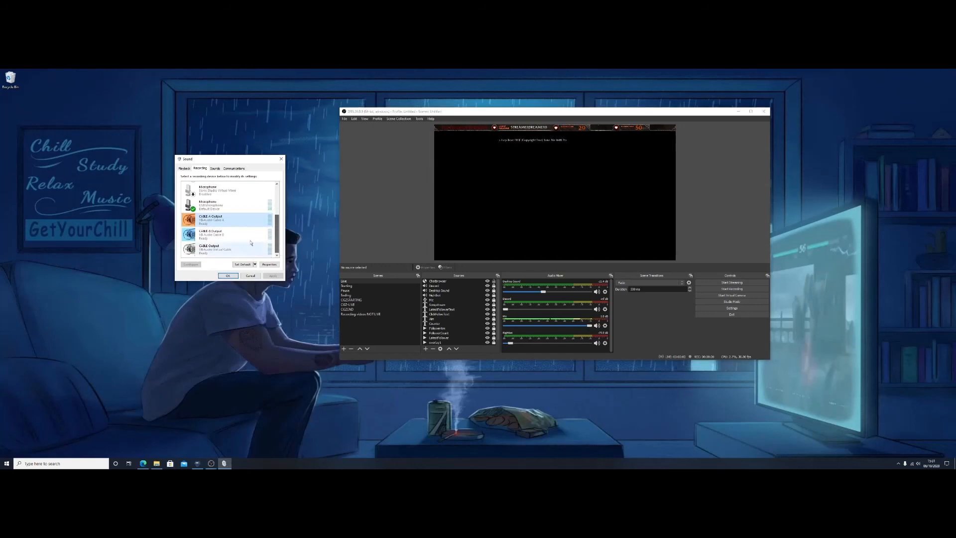